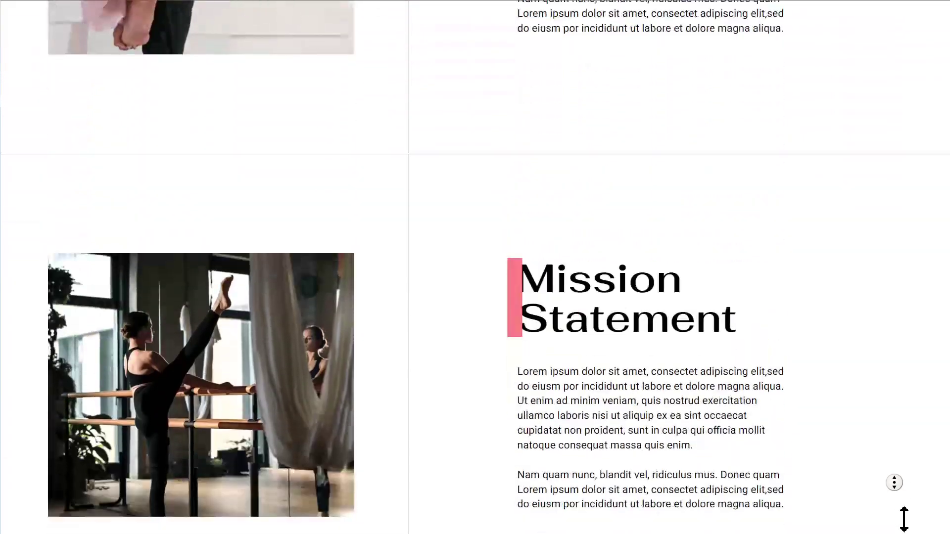
scroll(904, 519, "down", 9)
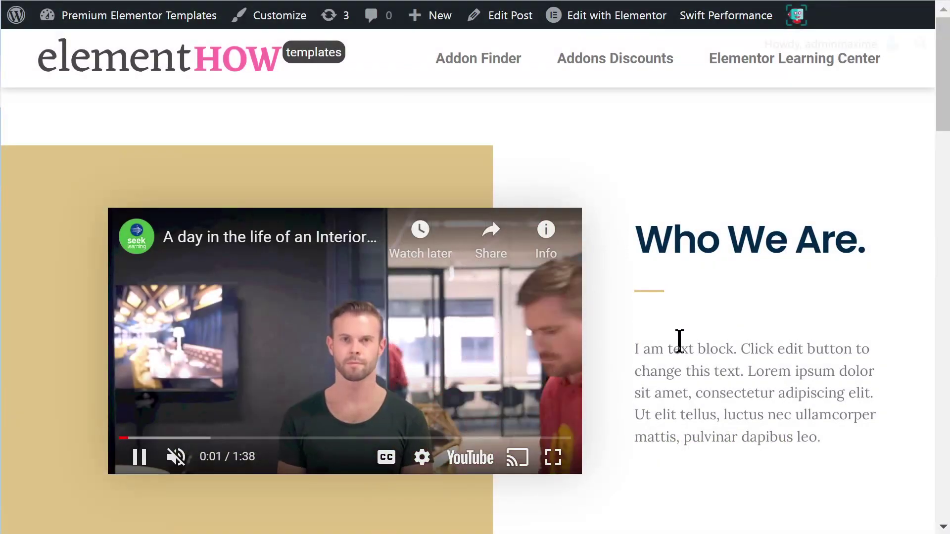
Scroll the block-reveal demo pages down to the Our Team member cards.
scroll(679, 341, "down", 5)
scroll(662, 345, "down", 8)
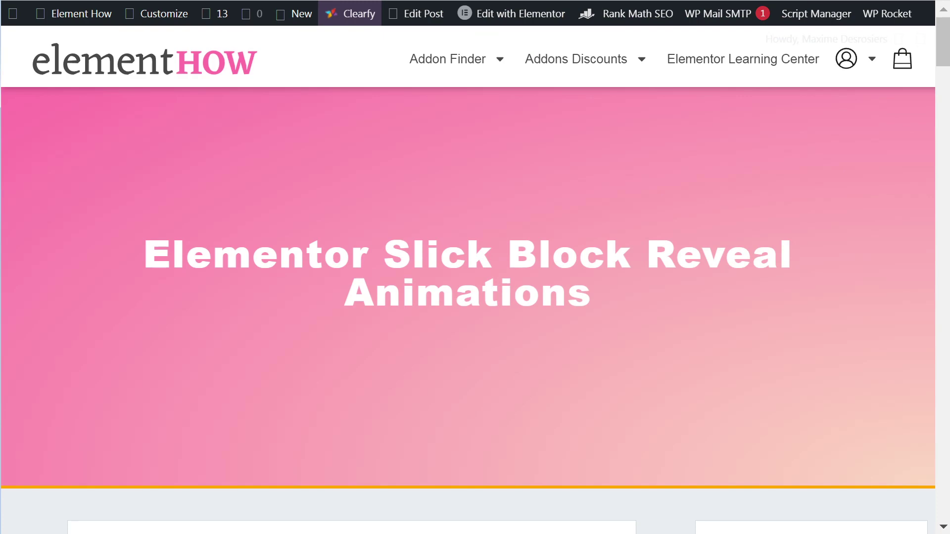
Dismiss the Black Friday promo popup on the Element How tutorial.
scroll(297, 322, "down", 10)
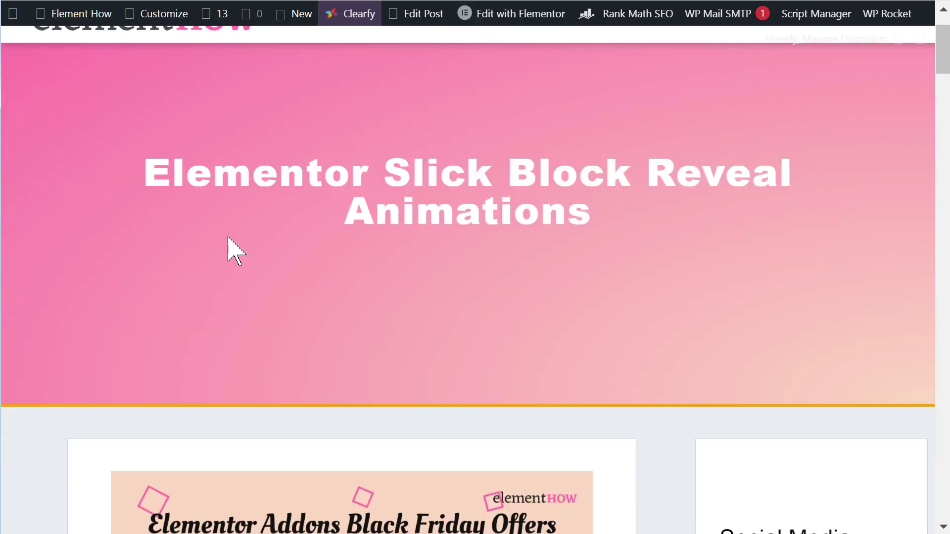
scroll(25, 261, "down", 15)
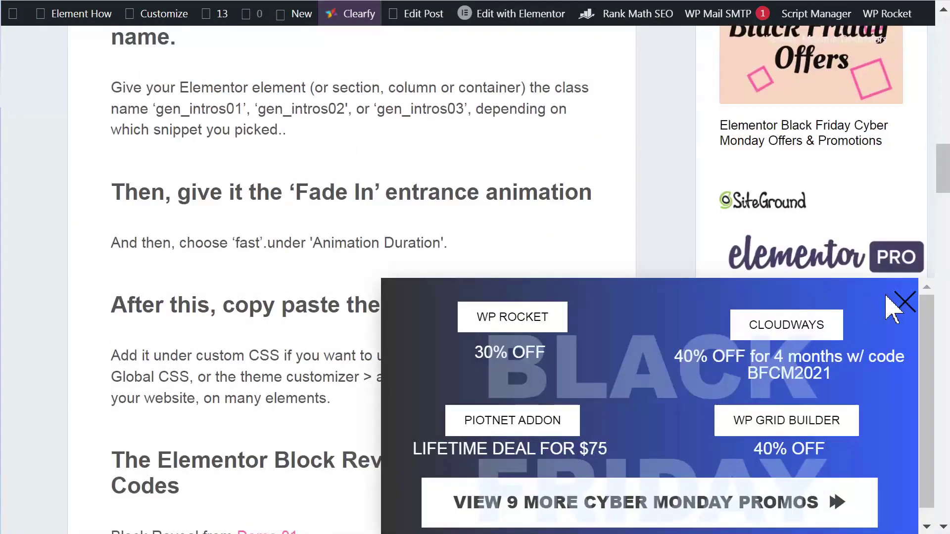
left_click(925, 302)
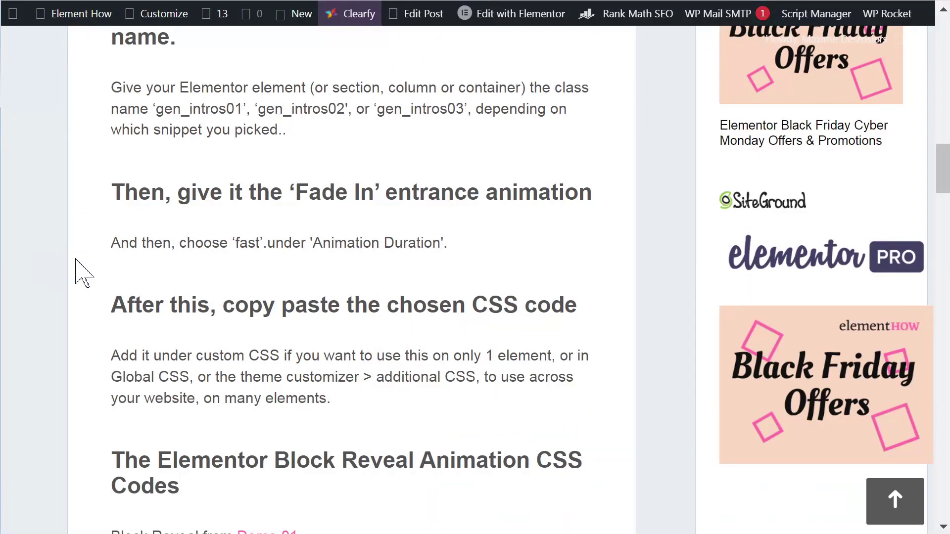
Copy the 'Block Reveal from Demo 03' CSS with its #e0c387 gold background.
scroll(69, 302, "up", 2)
scroll(70, 307, "down", 4)
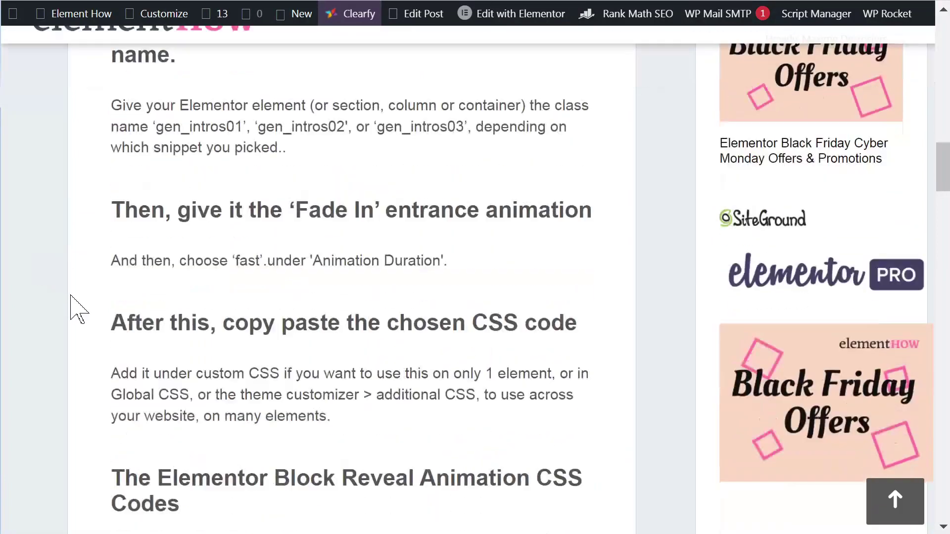
scroll(89, 277, "down", 6)
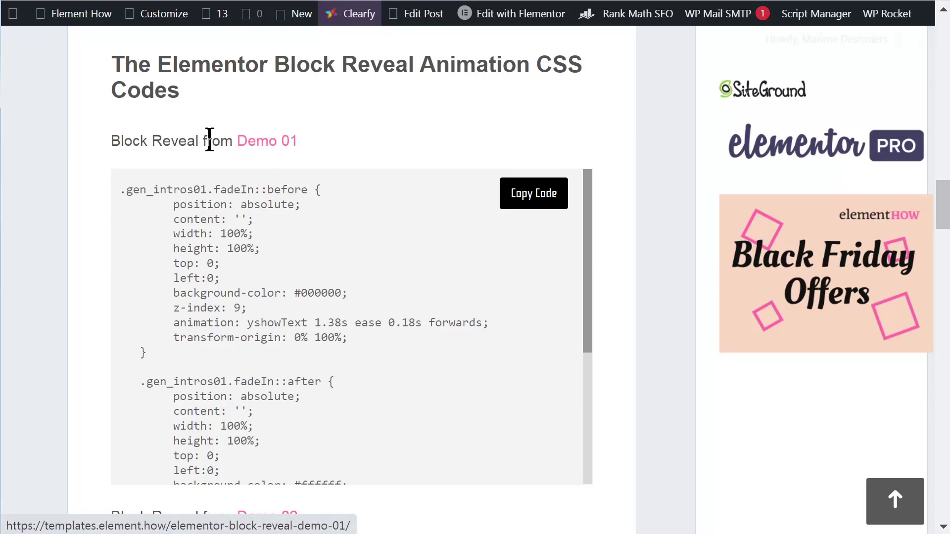
scroll(52, 240, "down", 6)
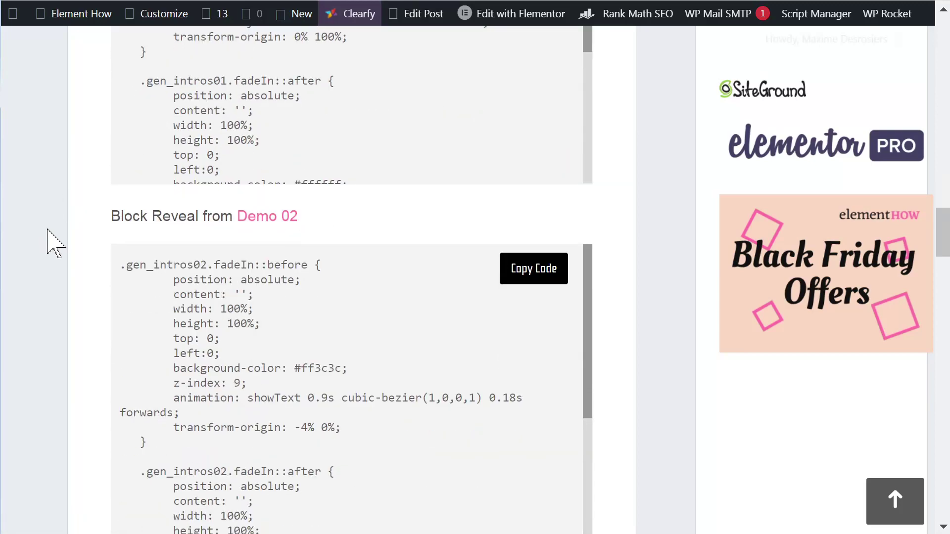
scroll(48, 230, "down", 8)
scroll(85, 254, "down", 2)
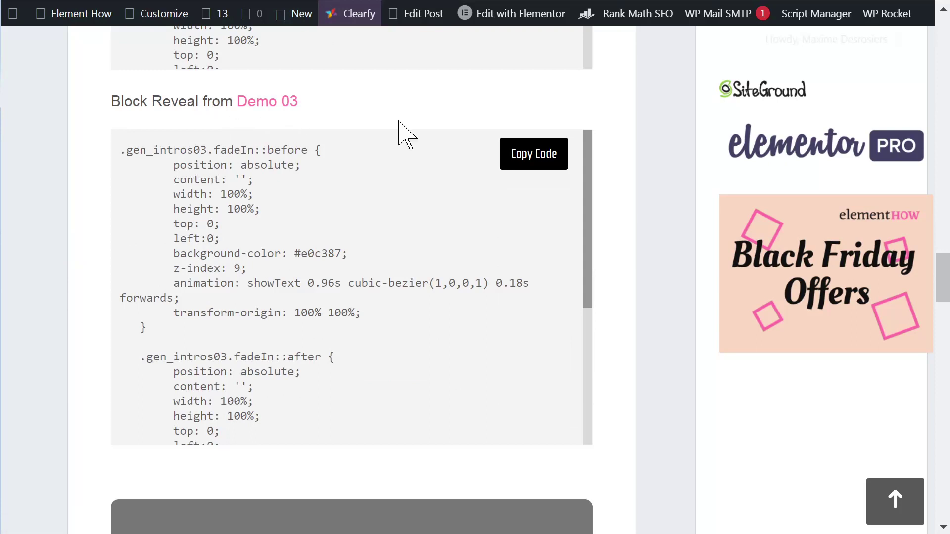
left_click(548, 167)
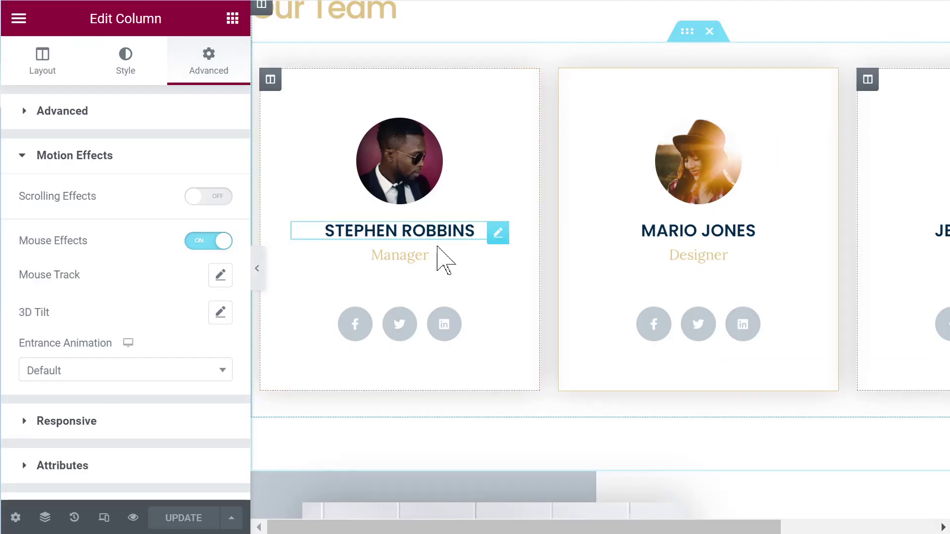
Set the first member column's Motion Effects entrance to Fade In, Fast, 900 ms delay.
scroll(501, 256, "up", 2)
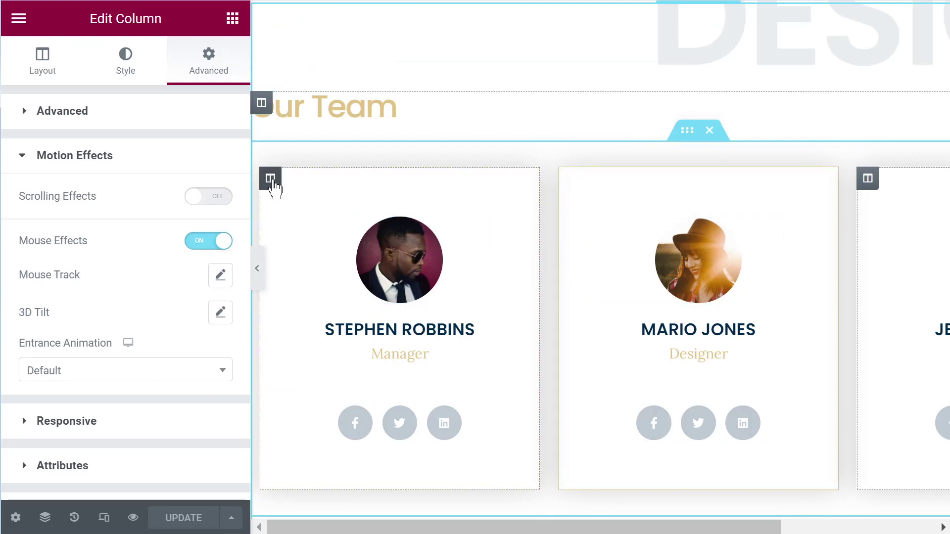
left_click(271, 179)
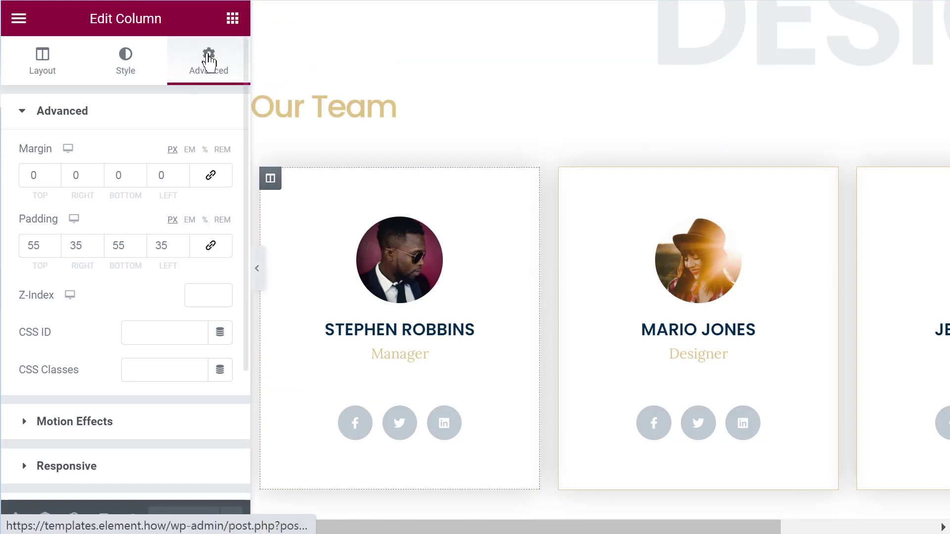
scroll(205, 99, "down", 3)
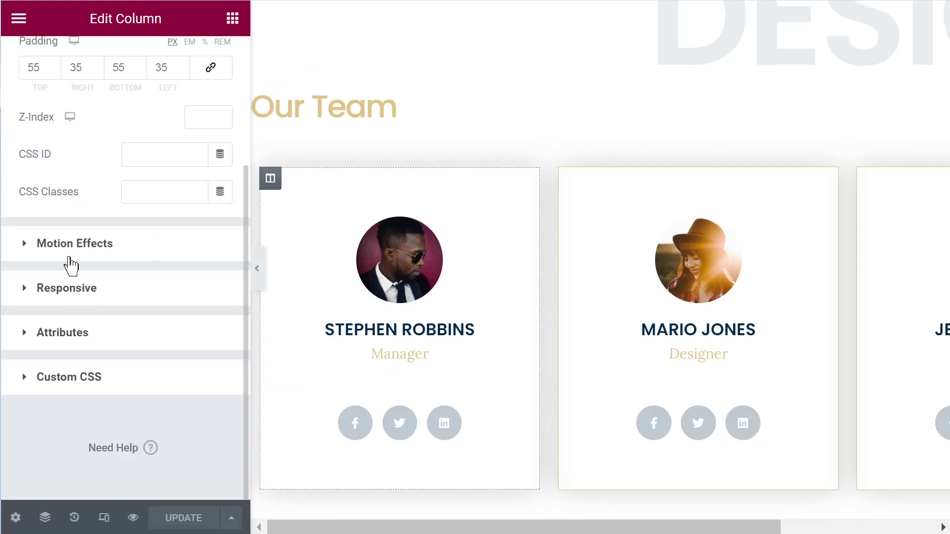
left_click(94, 250)
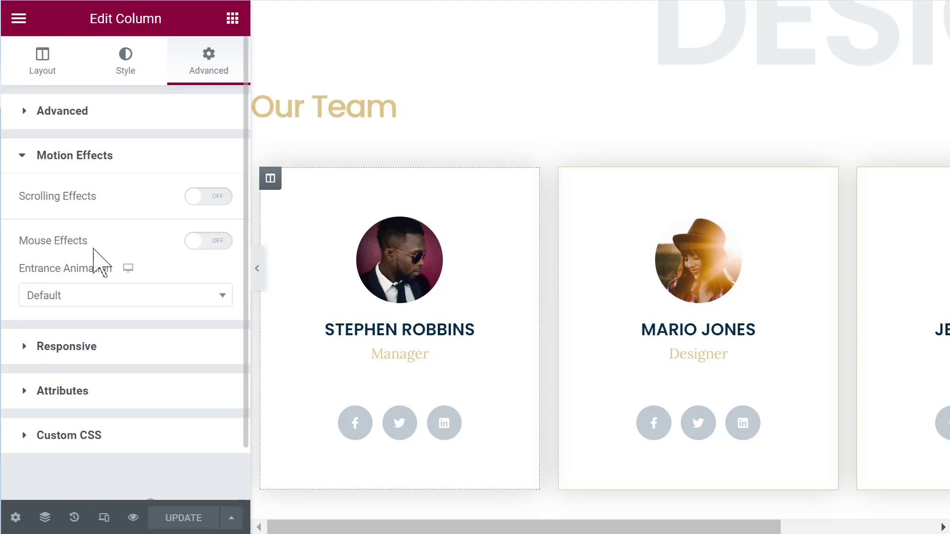
left_click(93, 294)
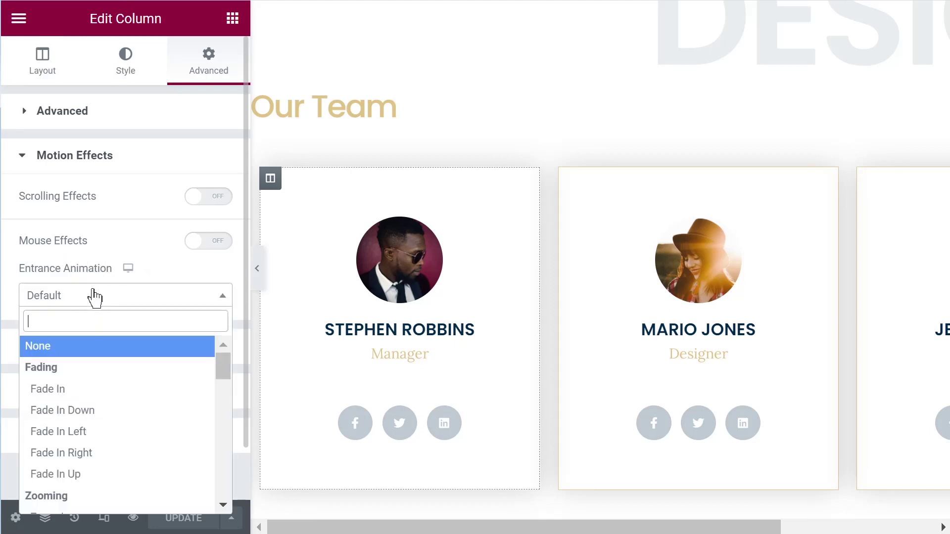
left_click(84, 391)
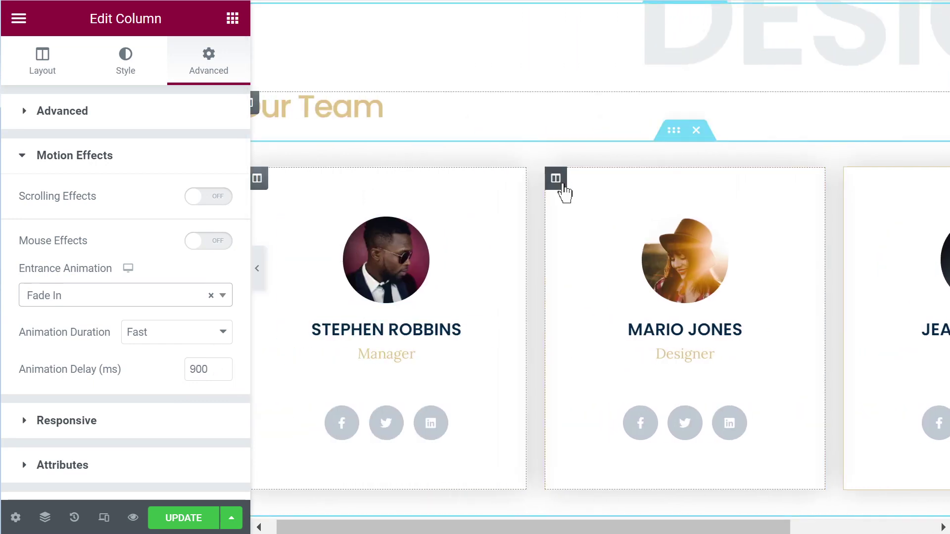
left_click(563, 186)
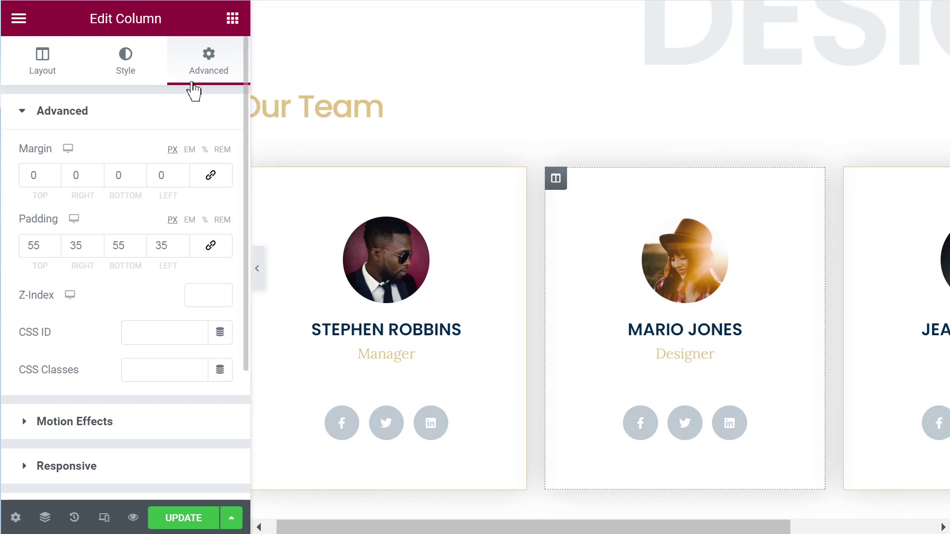
Set the second member column's entrance to Fade In, Fast, with a 1600 ms delay.
scroll(122, 295, "down", 3)
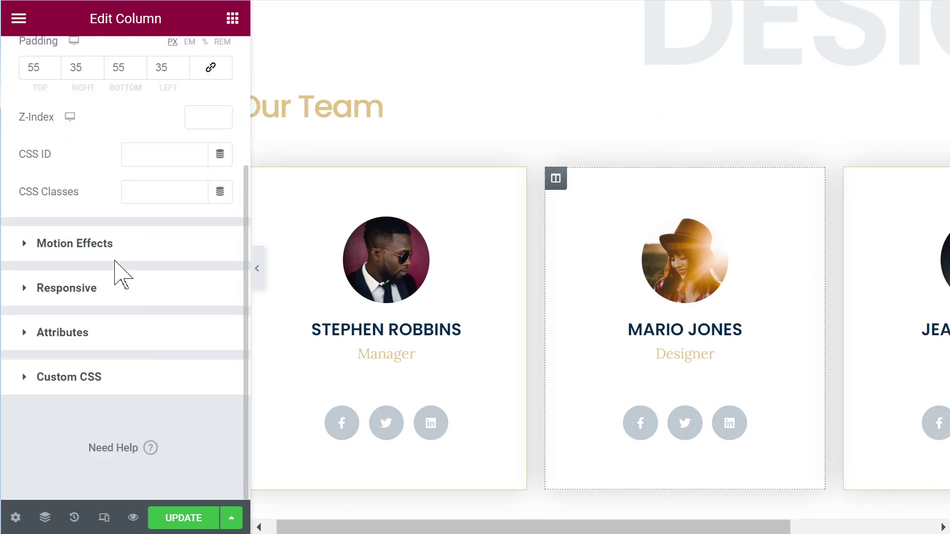
left_click(118, 255)
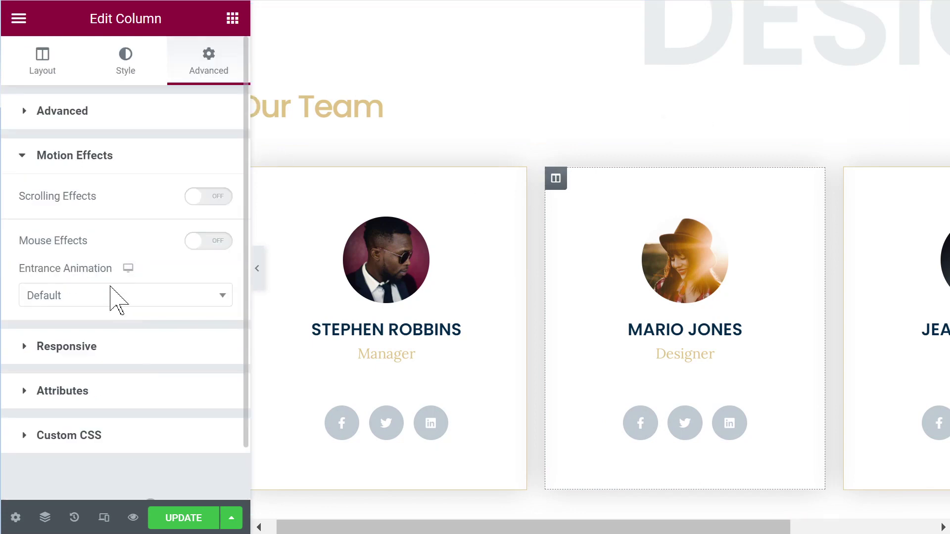
left_click(139, 300)
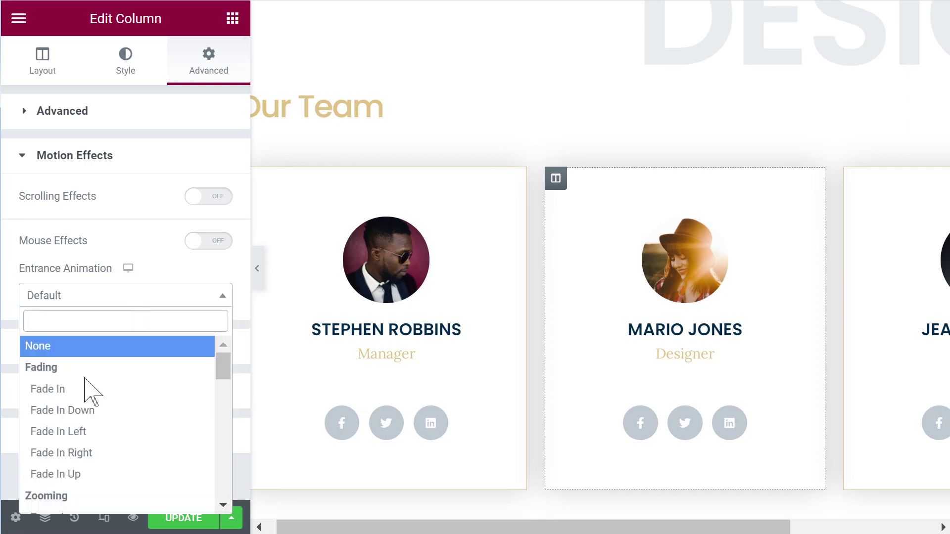
left_click(94, 388)
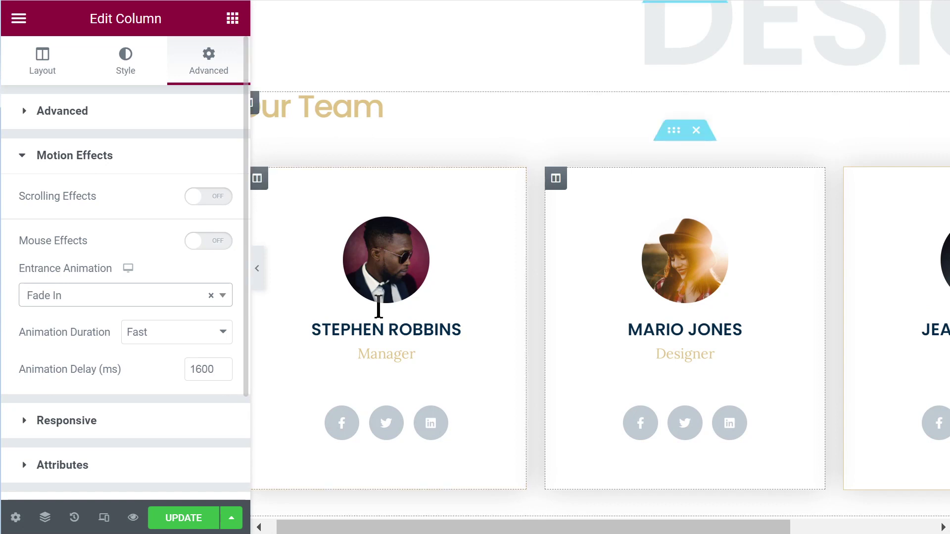
scroll(563, 272, "right", 4)
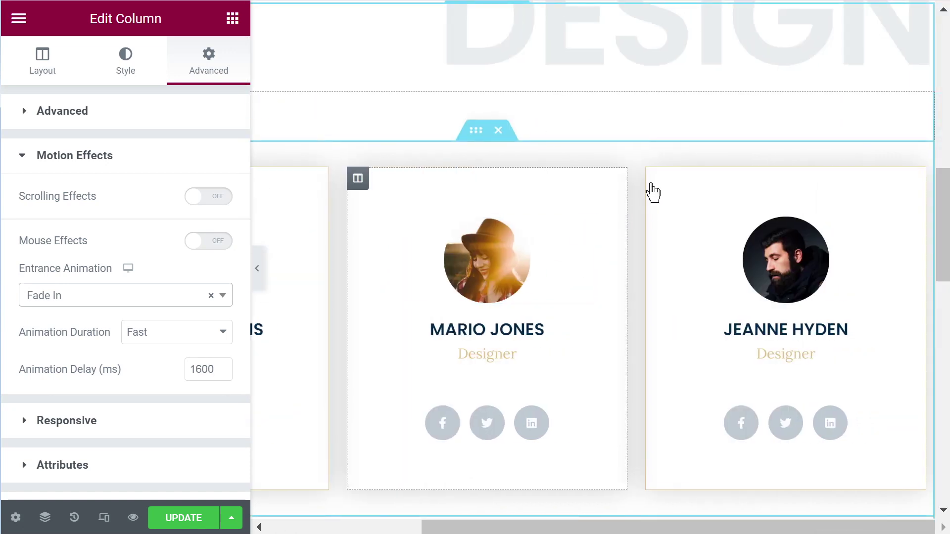
Set the third member column's entrance to Fade In, Fast, with a 2300 ms delay.
left_click(656, 181)
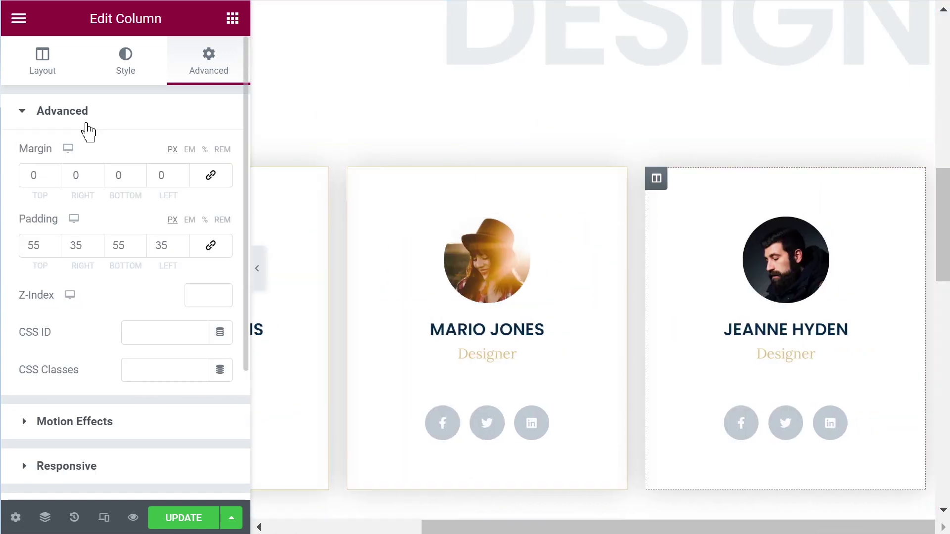
left_click(125, 426)
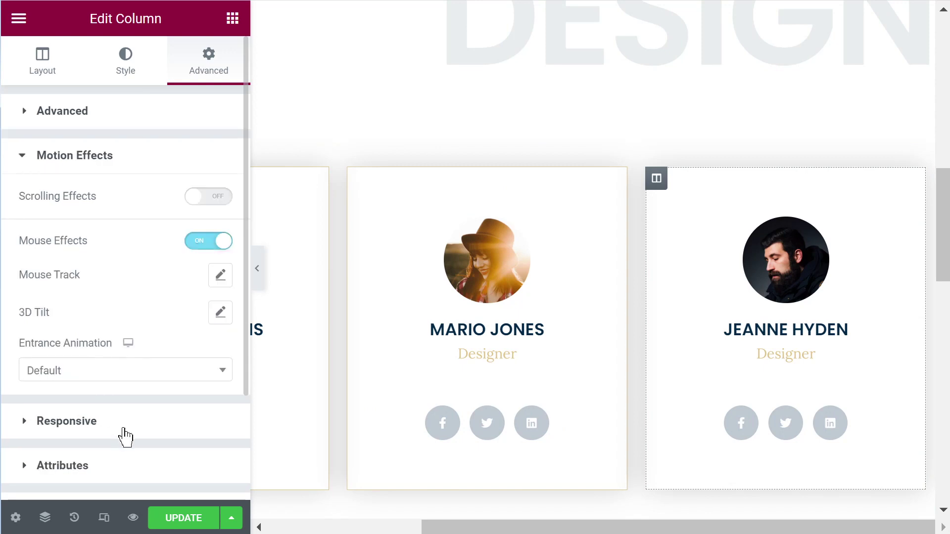
left_click(113, 367)
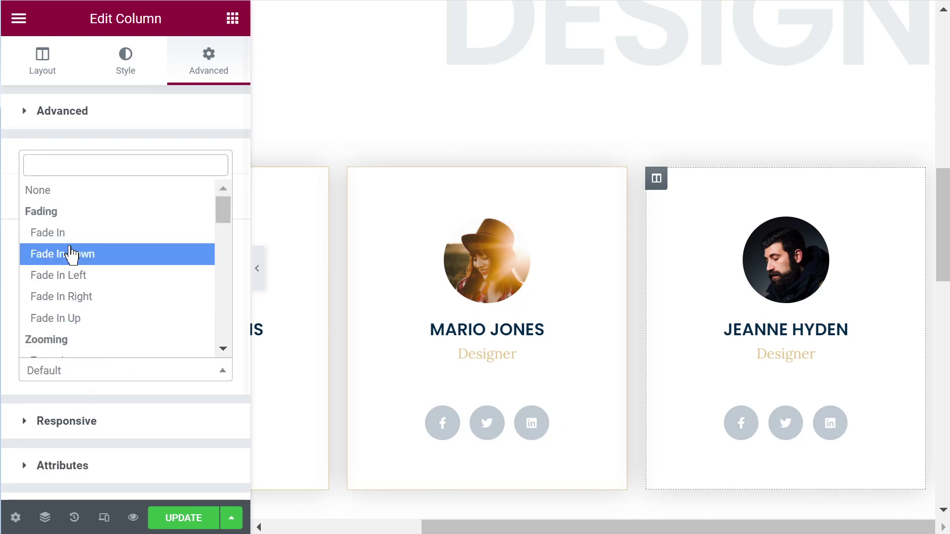
left_click(66, 233)
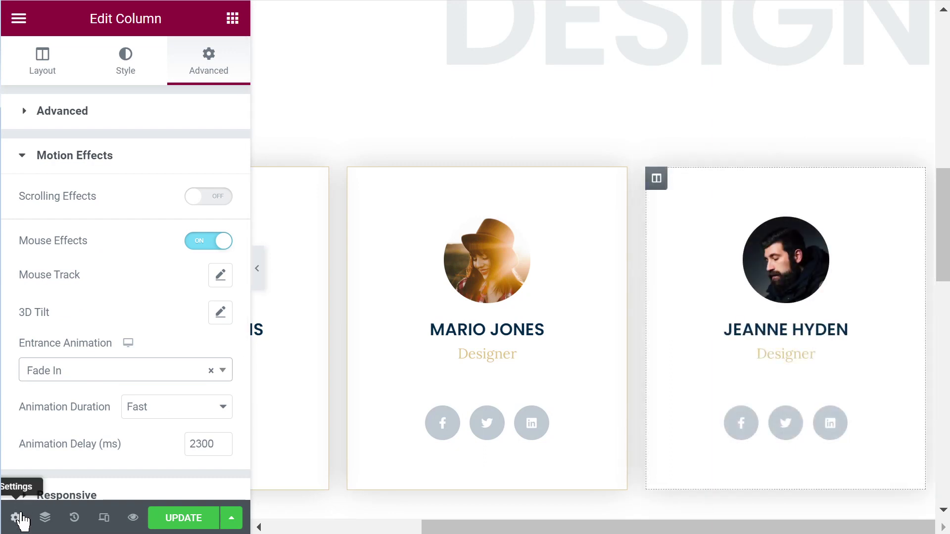
left_click(17, 517)
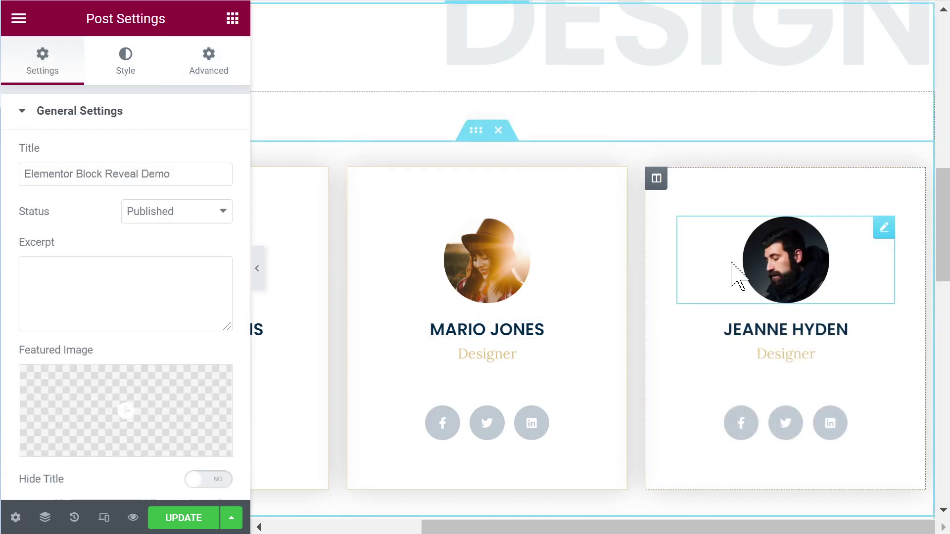
Replace the page Custom CSS with the gen_intros03 rules using #e0c387 and #bfc9d1 layers.
scroll(663, 242, "left", 5)
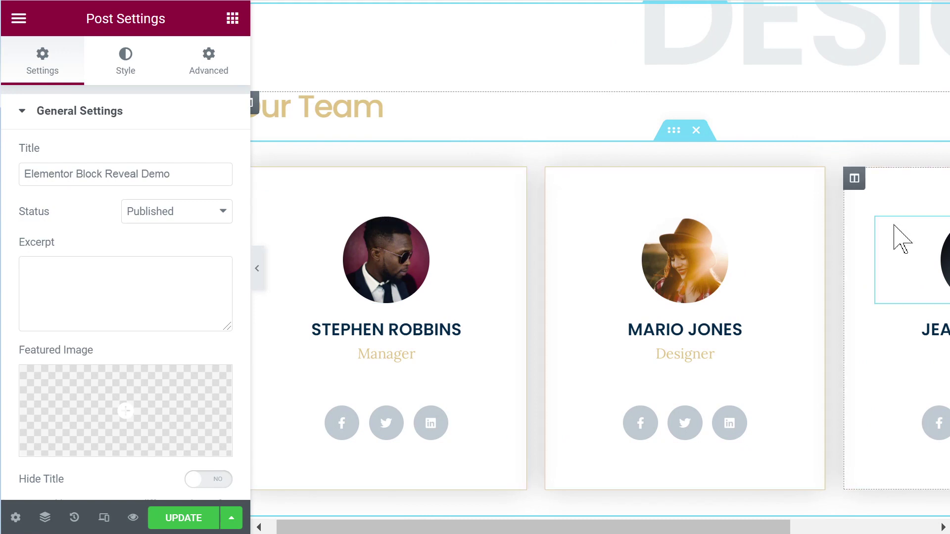
scroll(474, 266, "left", 1)
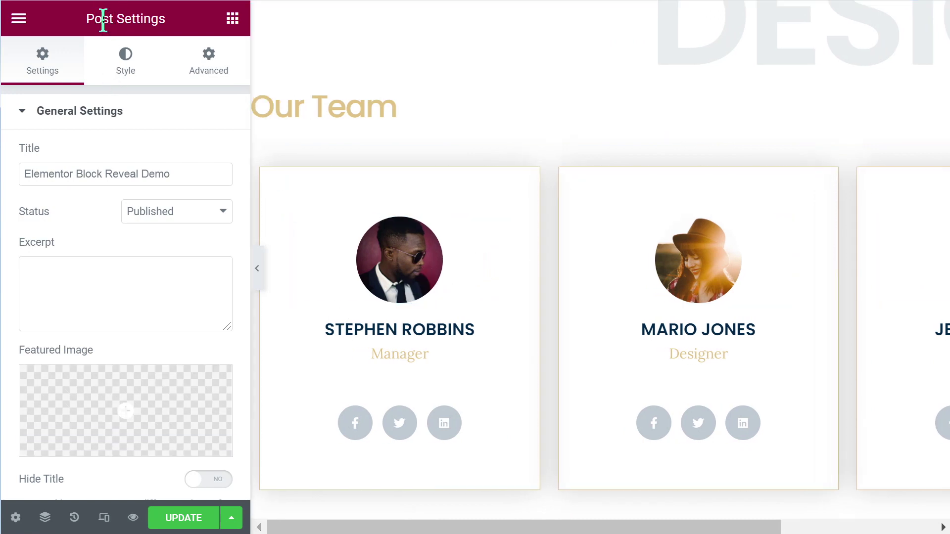
left_click(207, 74)
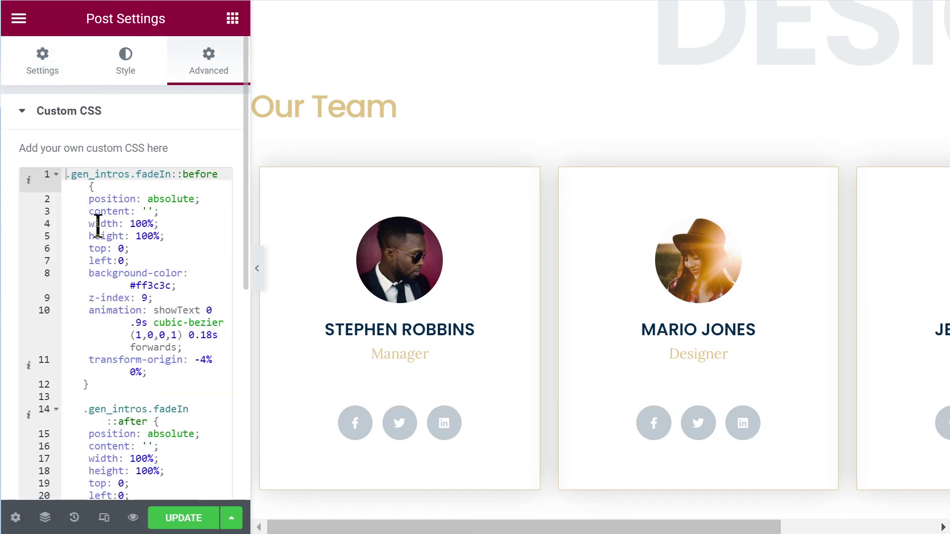
left_click(153, 257)
key("ctrl+a")
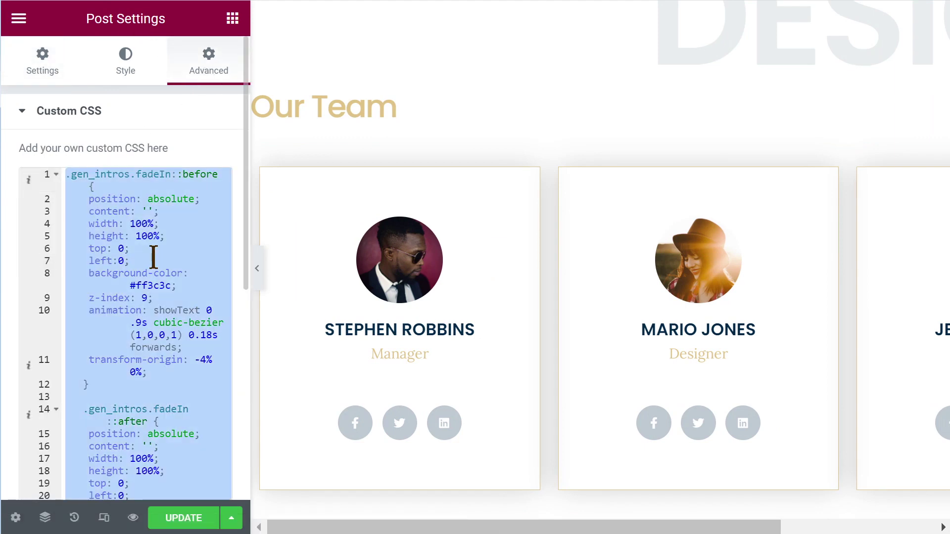
key("ctrl+v")
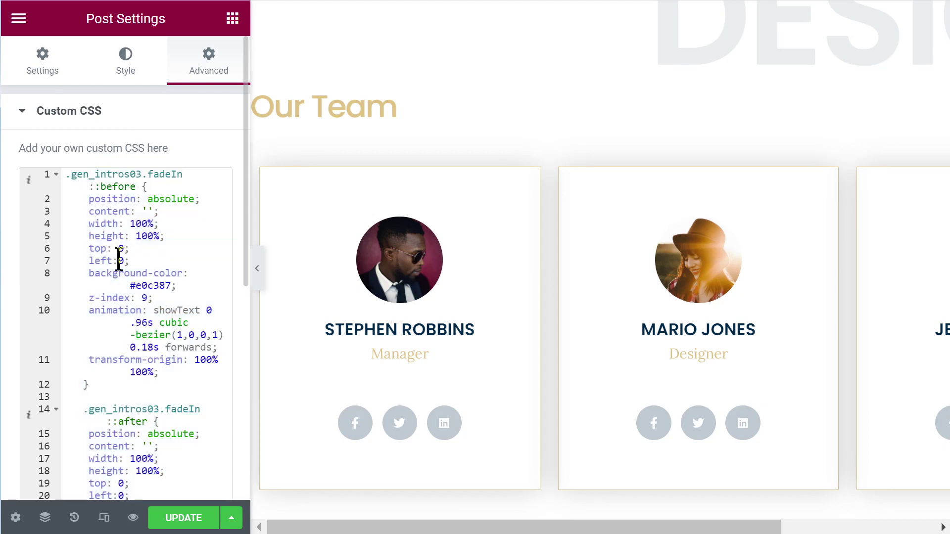
scroll(143, 229, "down", 6)
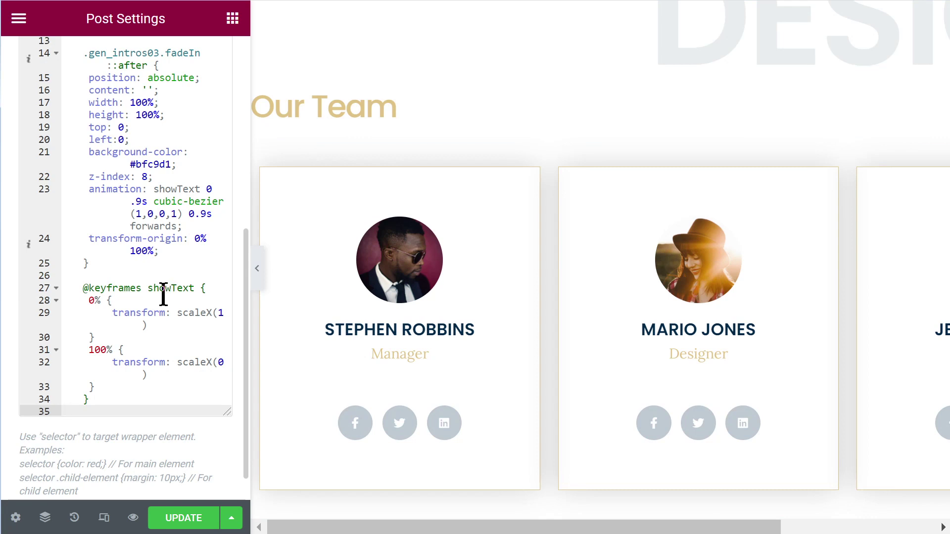
scroll(164, 295, "up", 7)
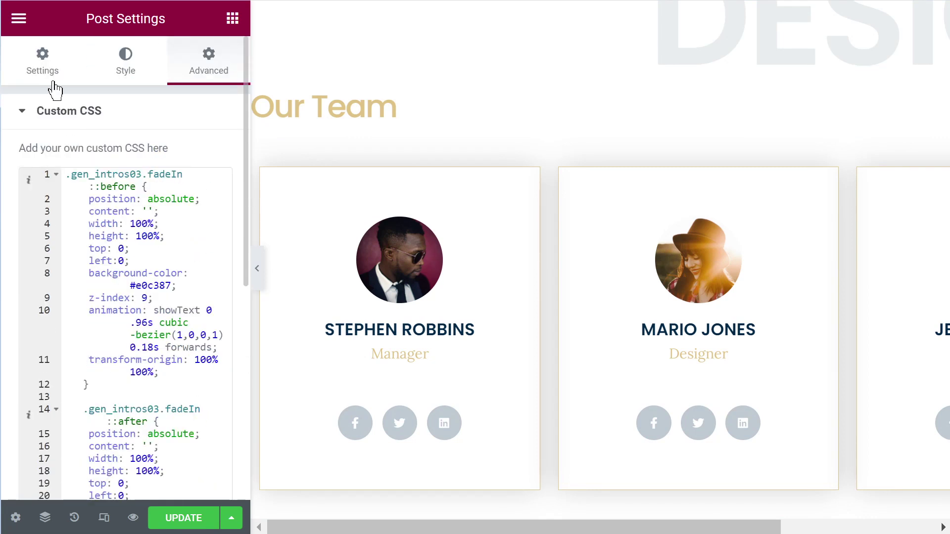
left_click(20, 19)
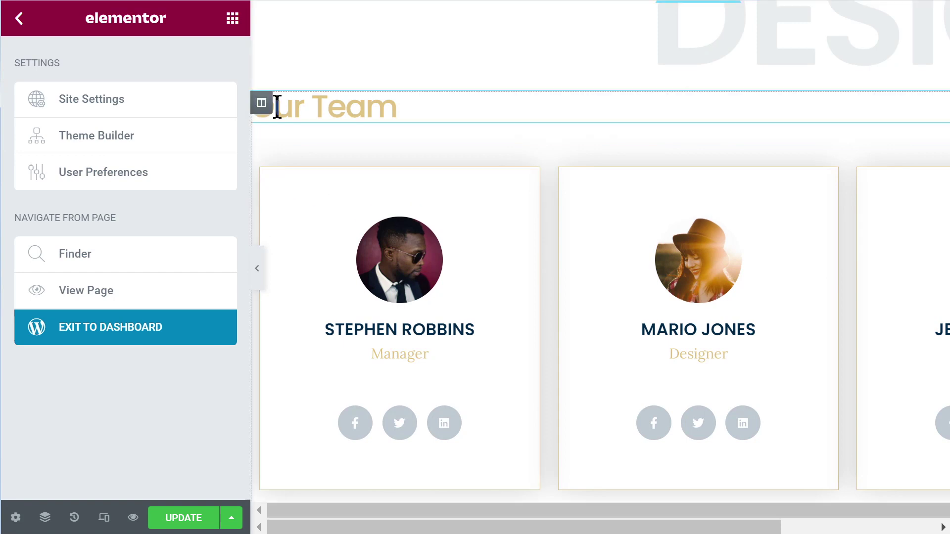
Copy the class name gen_intros03 from the page Custom CSS.
left_click(275, 188)
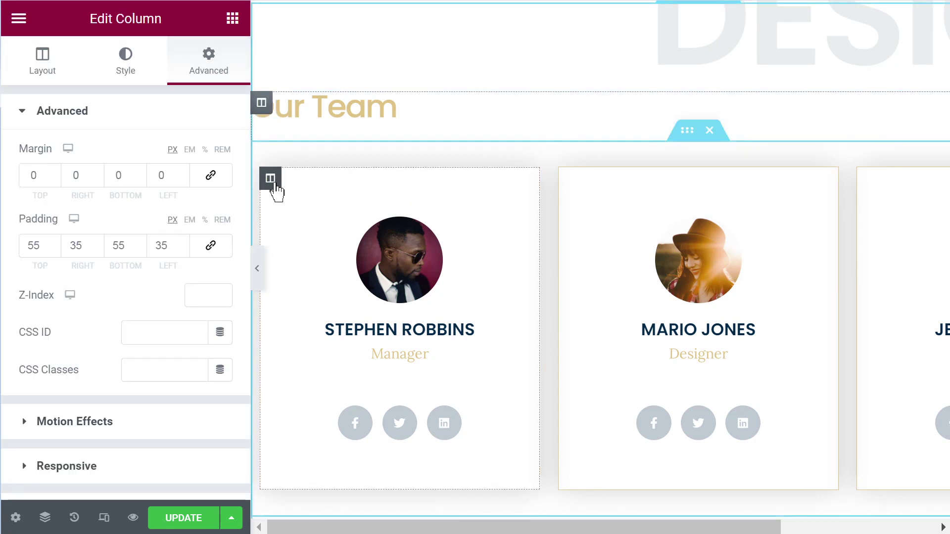
left_click(15, 518)
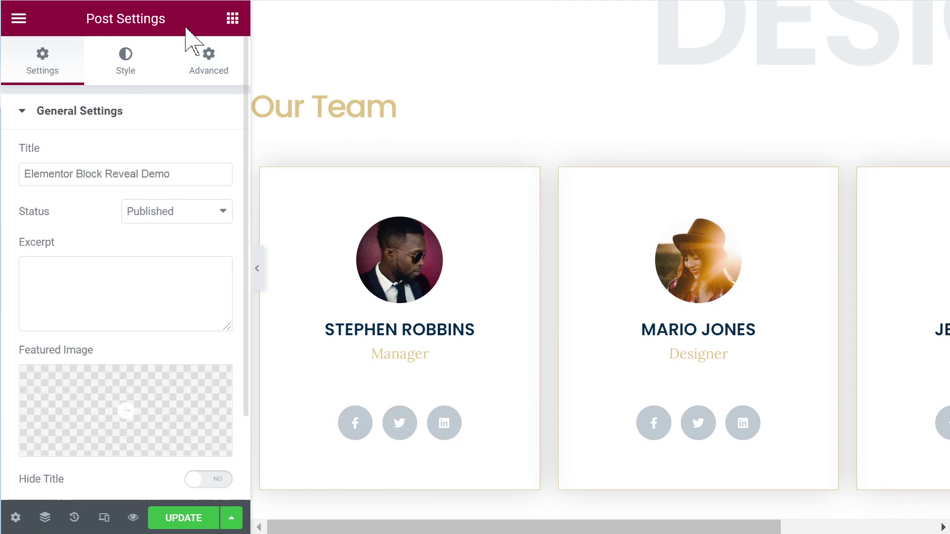
left_click(220, 56)
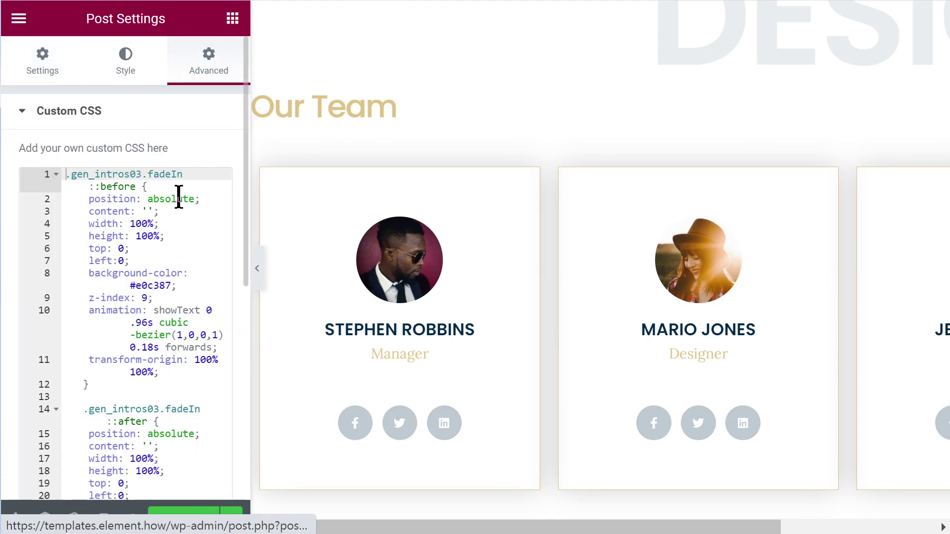
double_click(114, 175)
key("ctrl+c")
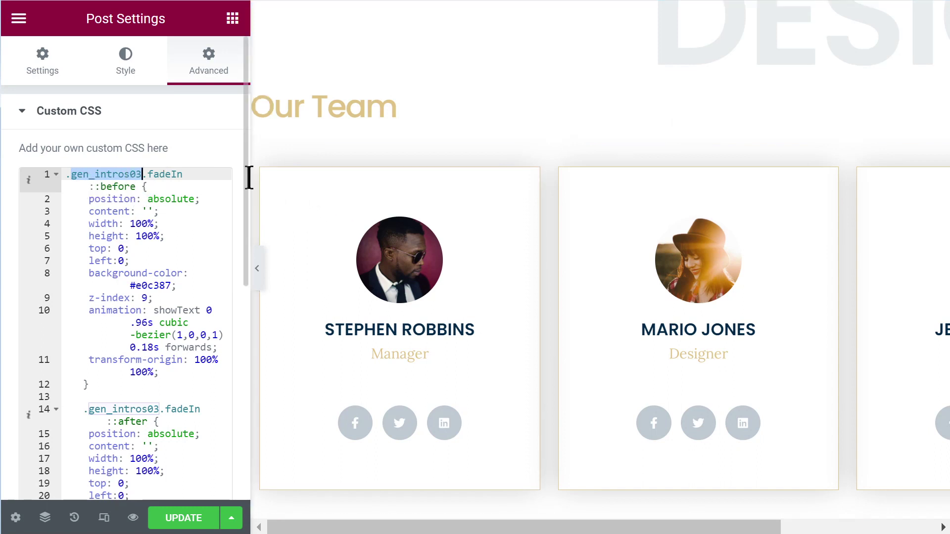
Add gen_intros03 to the CSS Classes of all three member columns and save the page.
left_click(272, 179)
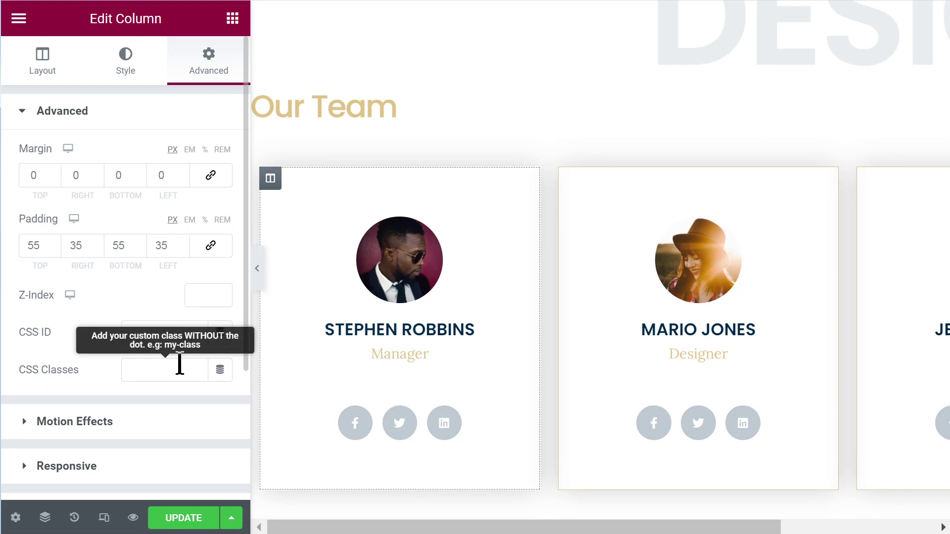
left_click(157, 371)
key("ctrl+v")
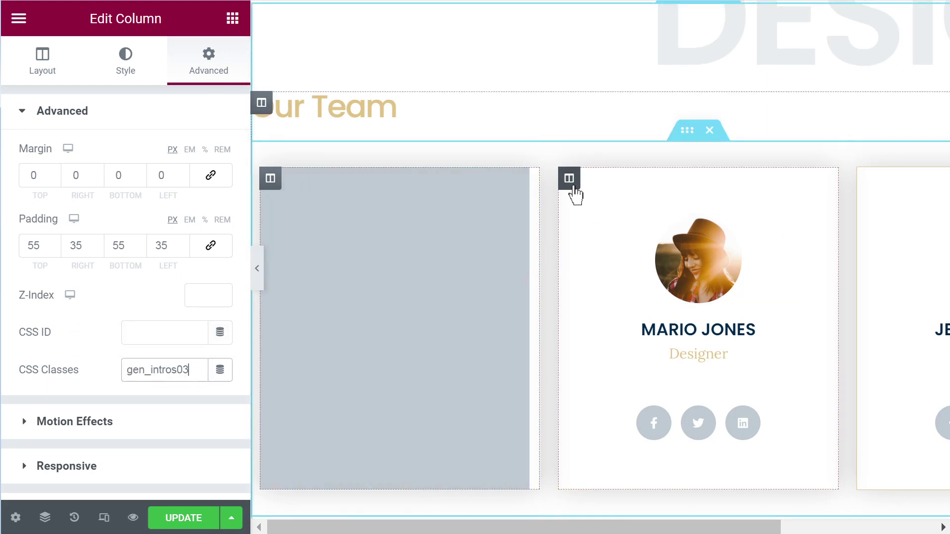
left_click(570, 180)
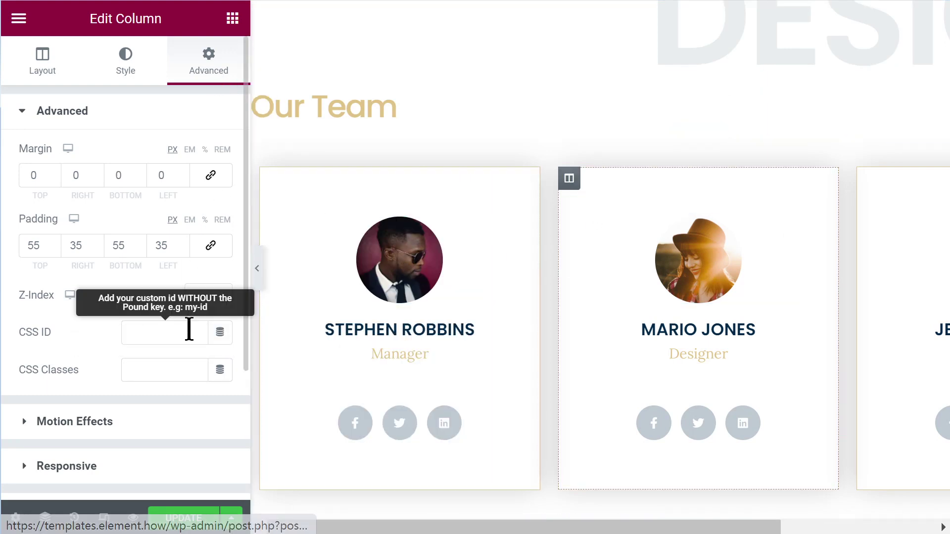
left_click(173, 370)
key("ctrl+v")
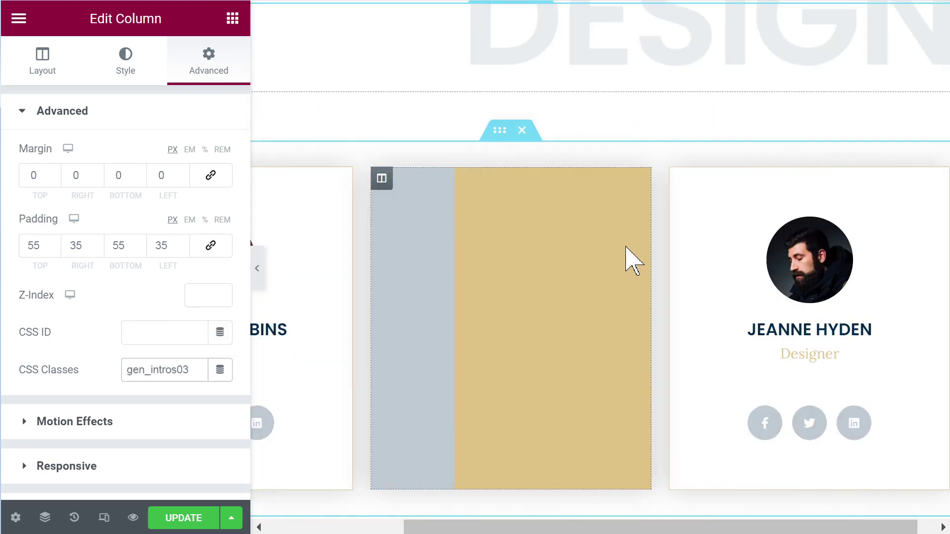
left_click(656, 181)
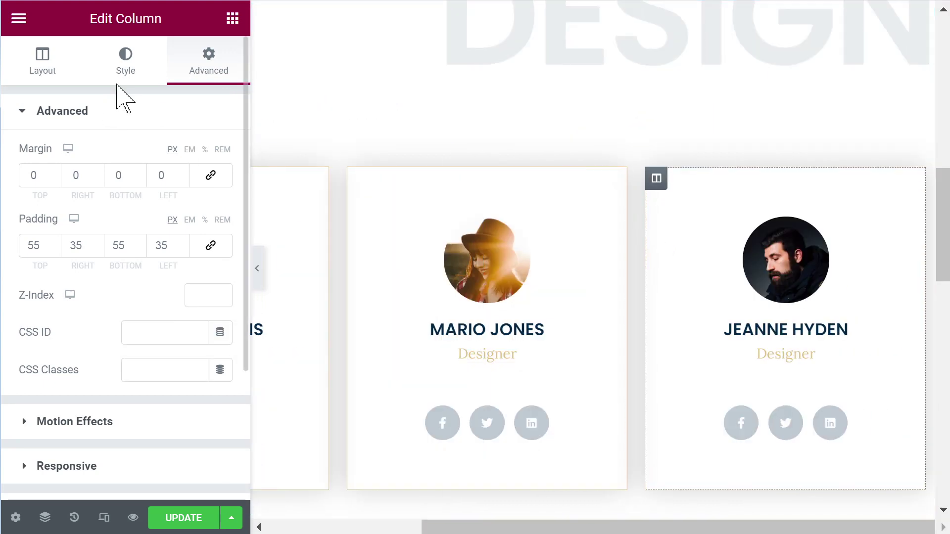
left_click(148, 371)
key("ctrl+v")
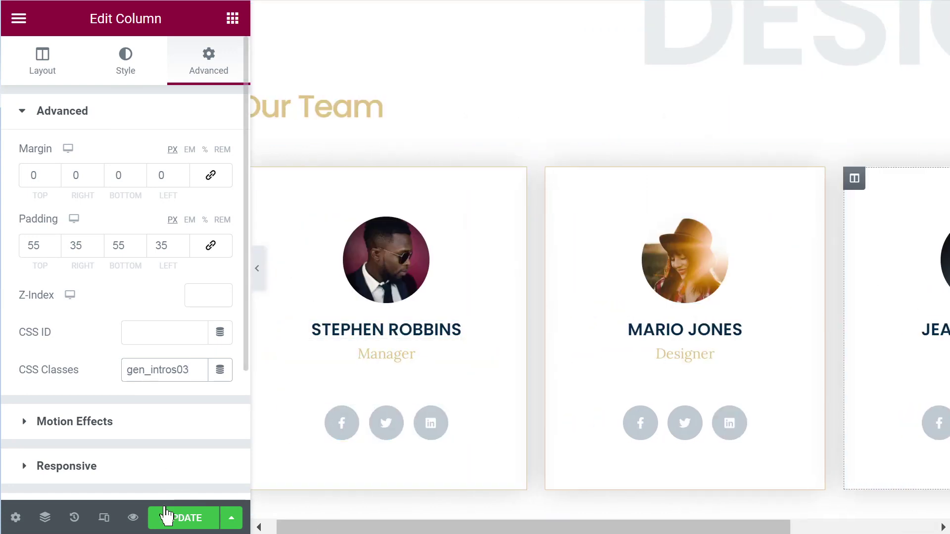
left_click(167, 517)
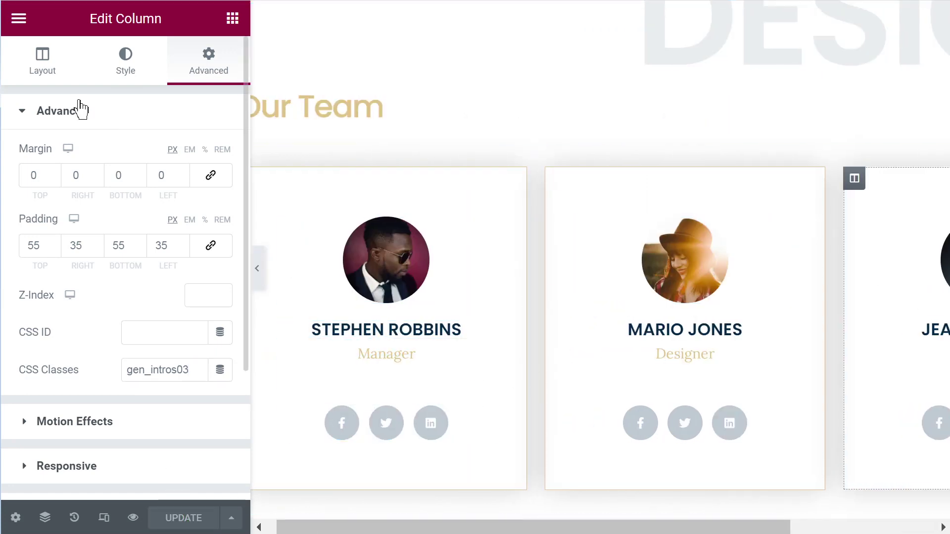
left_click(18, 20)
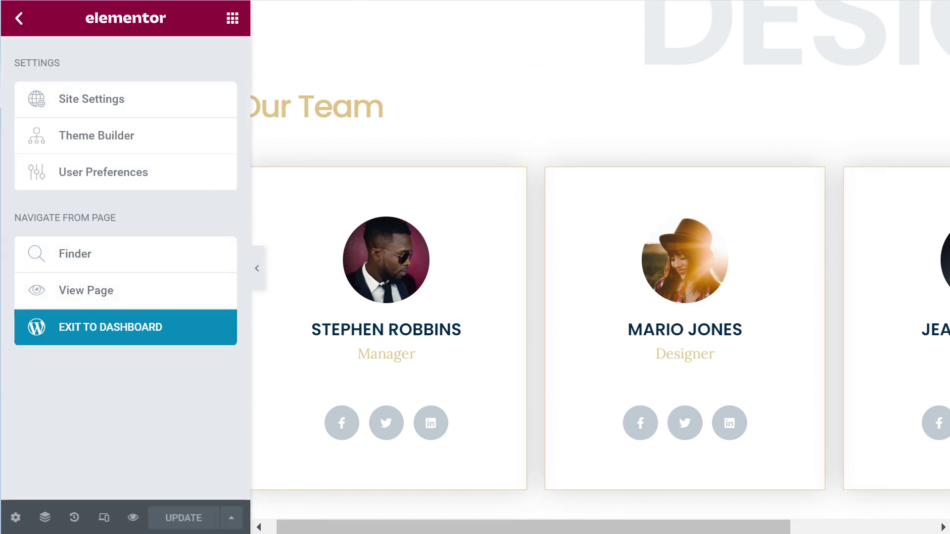
View the live page and scroll to Our Team to watch the cards' block reveal.
left_click(237, 3)
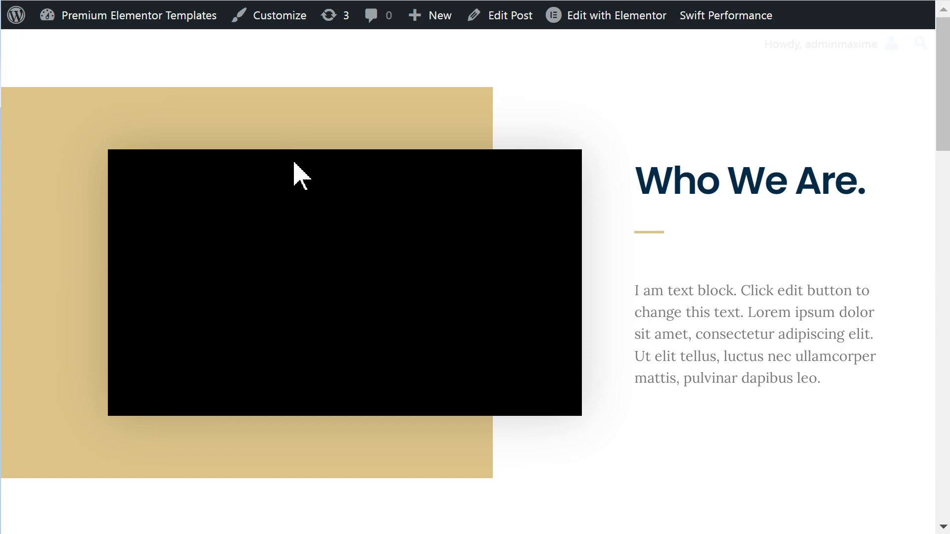
scroll(351, 267, "down", 15)
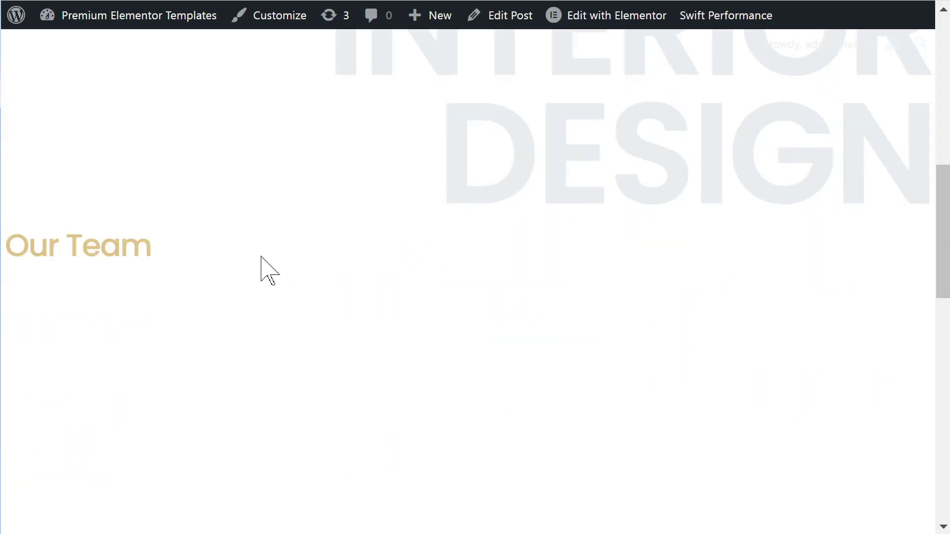
scroll(257, 254, "down", 2)
scroll(254, 259, "up", 2)
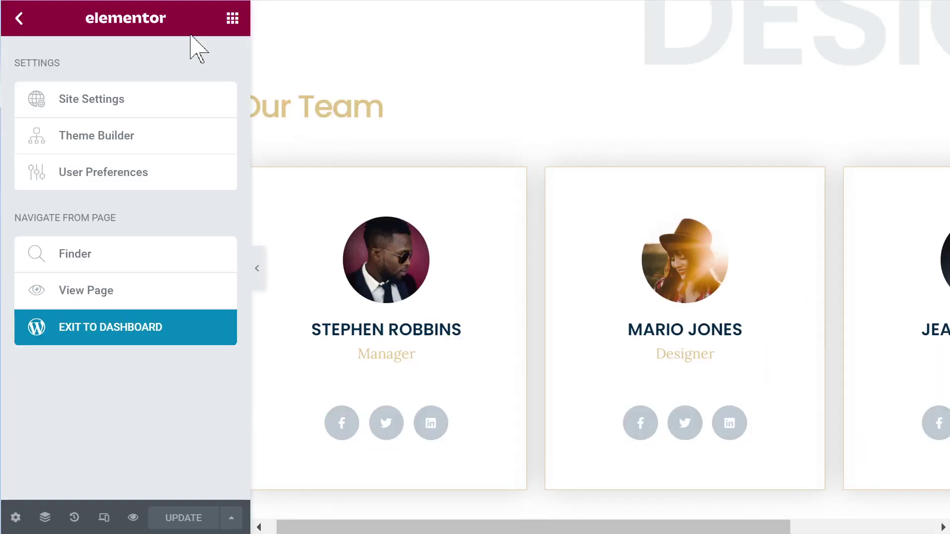
left_click(15, 518)
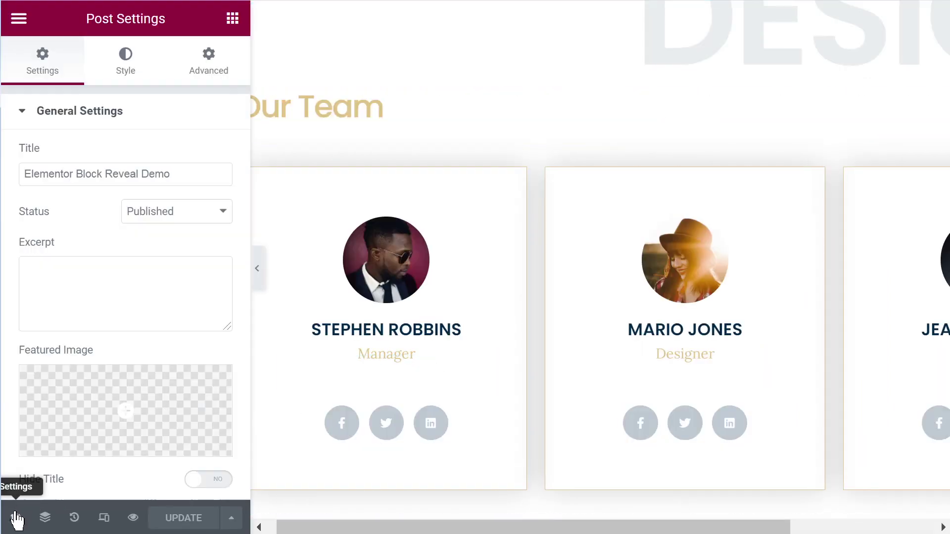
left_click(198, 70)
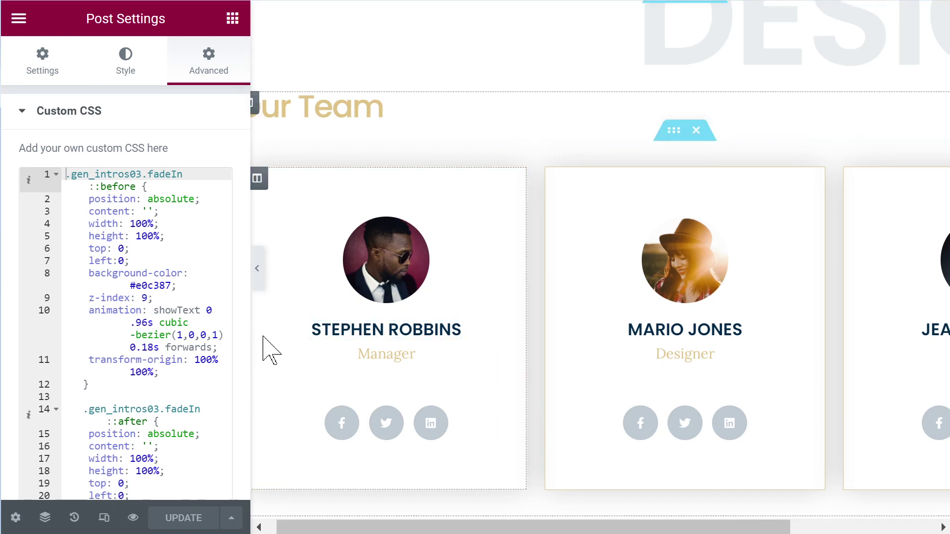
left_click_drag(253, 341, 407, 336)
left_click(340, 335)
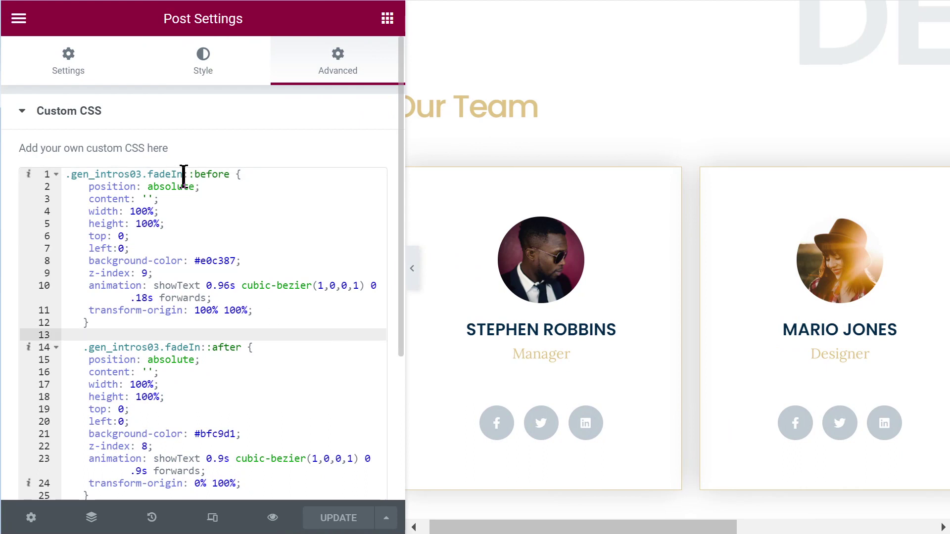
left_click_drag(195, 175, 236, 174)
double_click(225, 348)
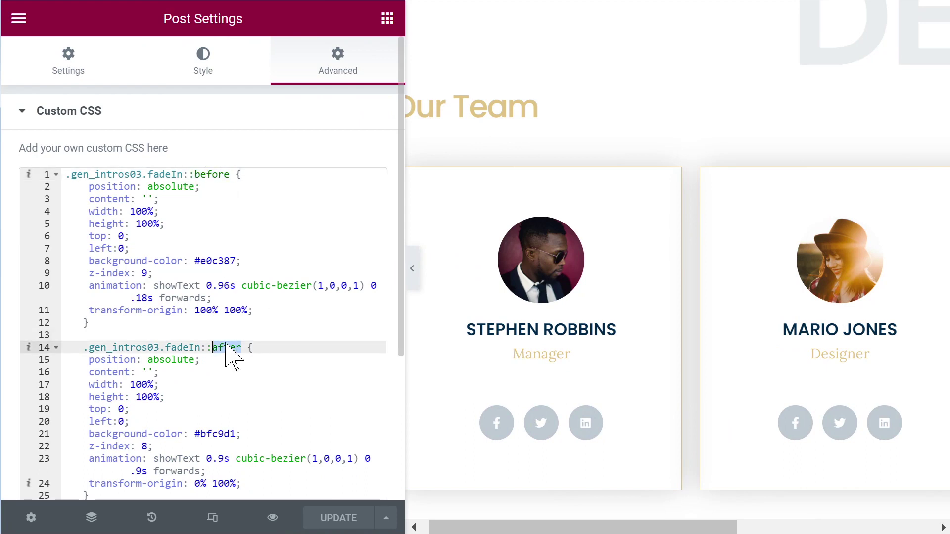
double_click(200, 175)
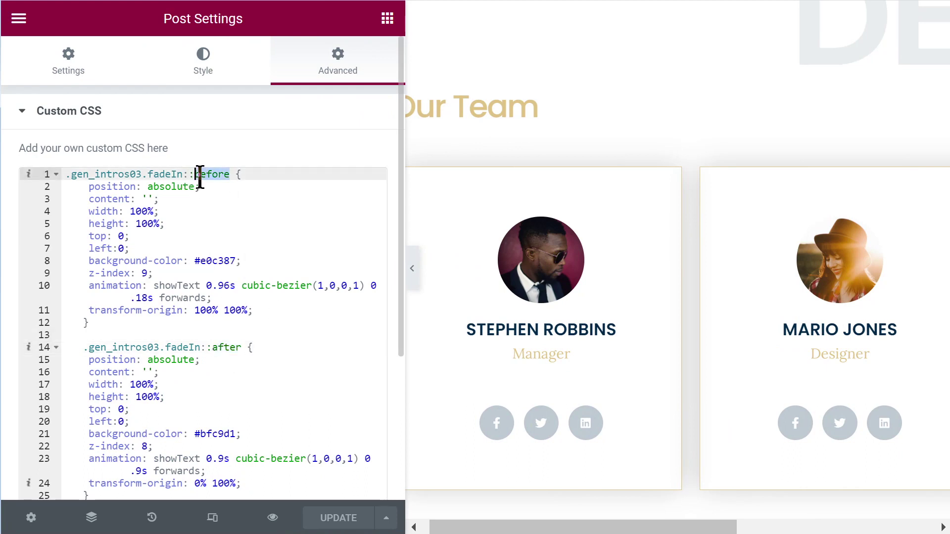
double_click(219, 348)
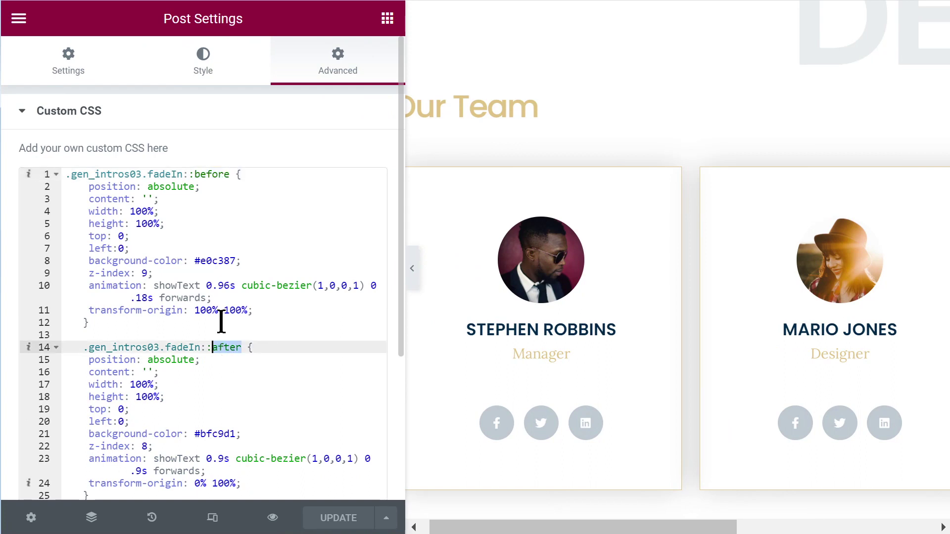
double_click(208, 261)
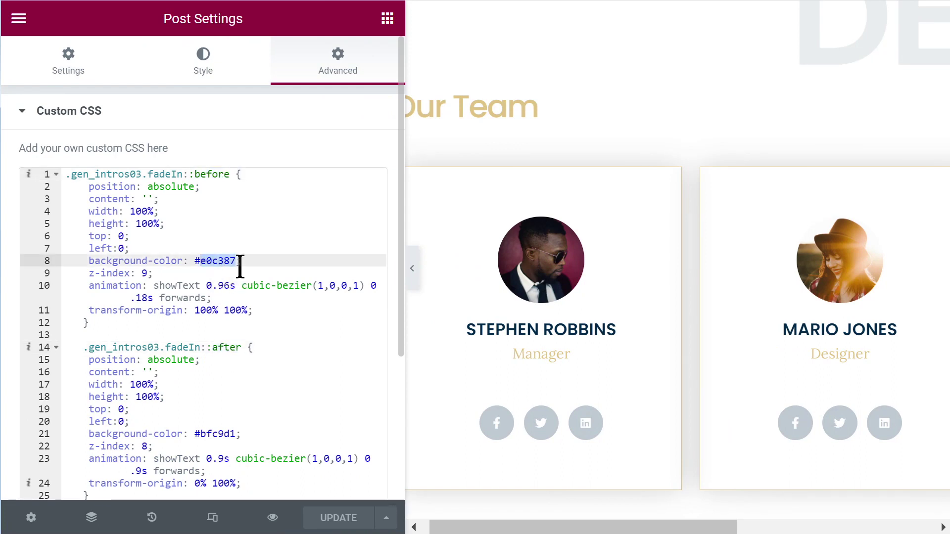
left_click_drag(87, 261, 253, 259)
double_click(210, 260)
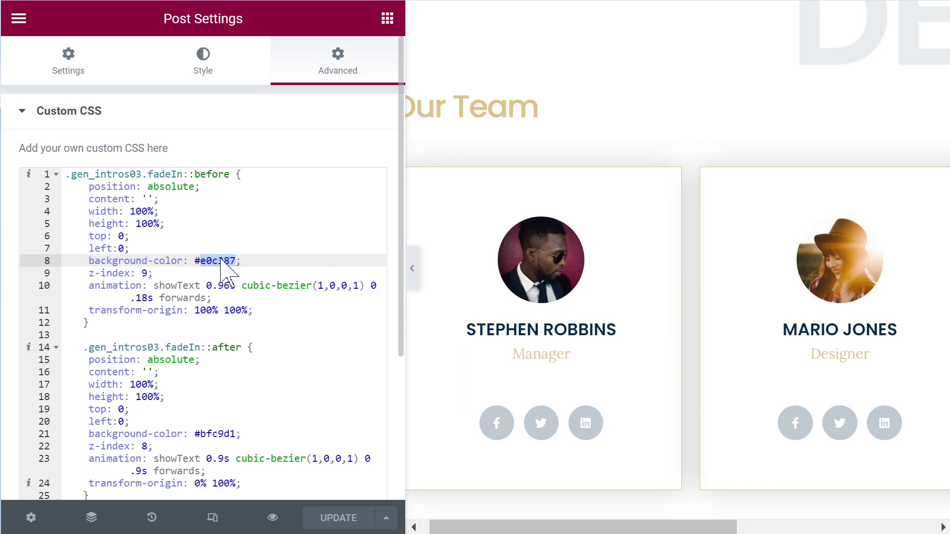
scroll(221, 263, "down", 3)
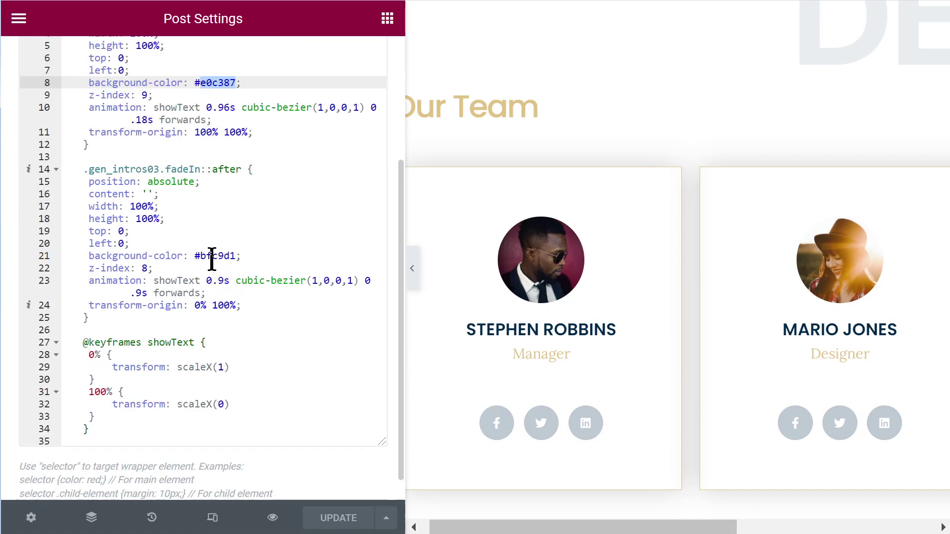
double_click(212, 257)
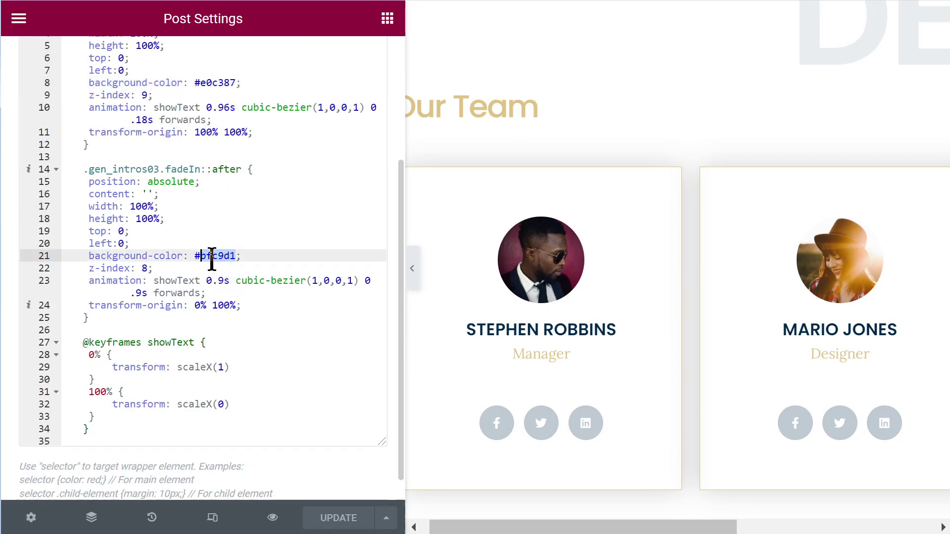
left_click(259, 261)
scroll(259, 261, "up", 3)
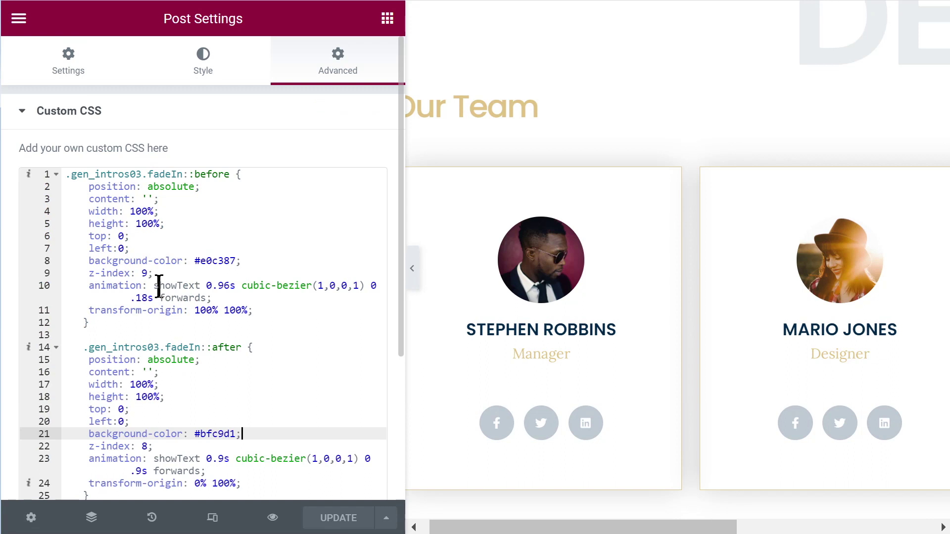
left_click(234, 297)
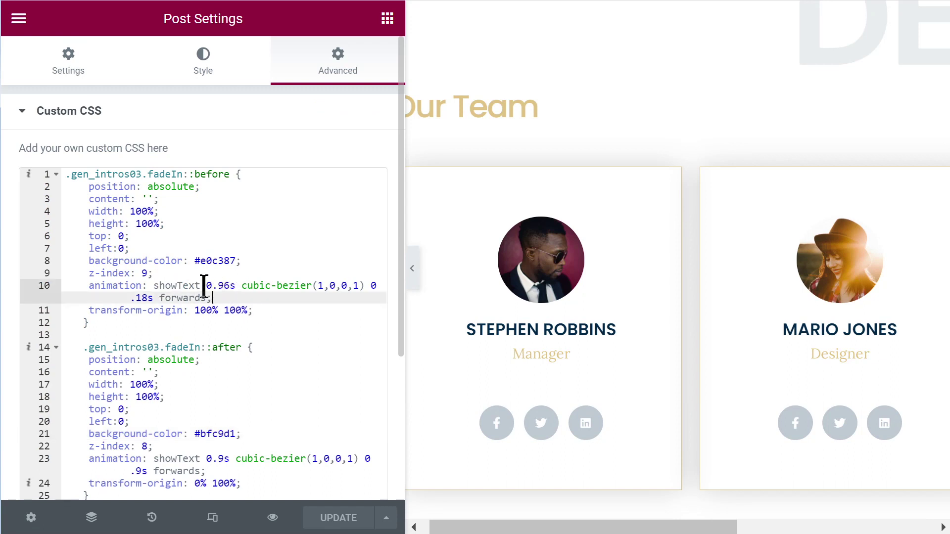
left_click_drag(207, 287, 370, 283)
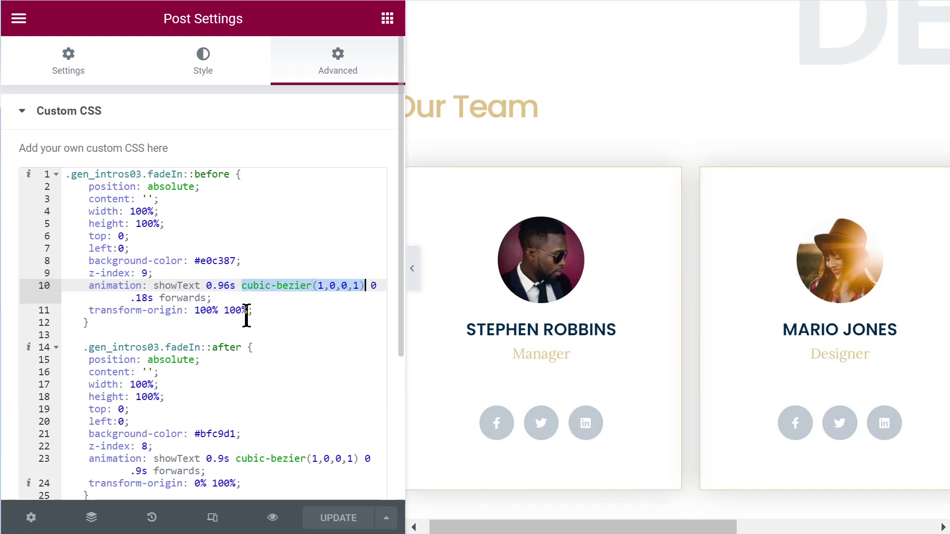
Change the gold block's timing function on line 10 from cubic-bezier(1,0,0,1) to ease.
type("ease")
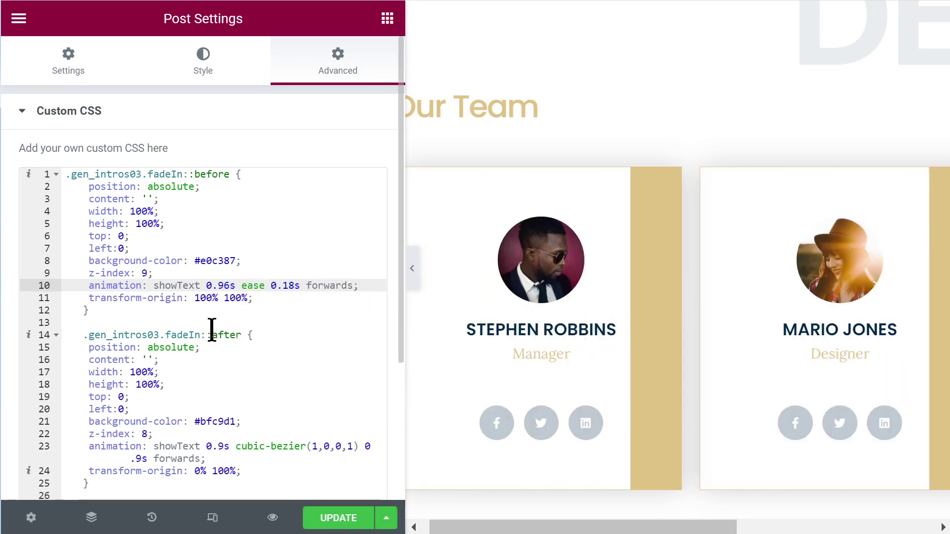
left_click(272, 297)
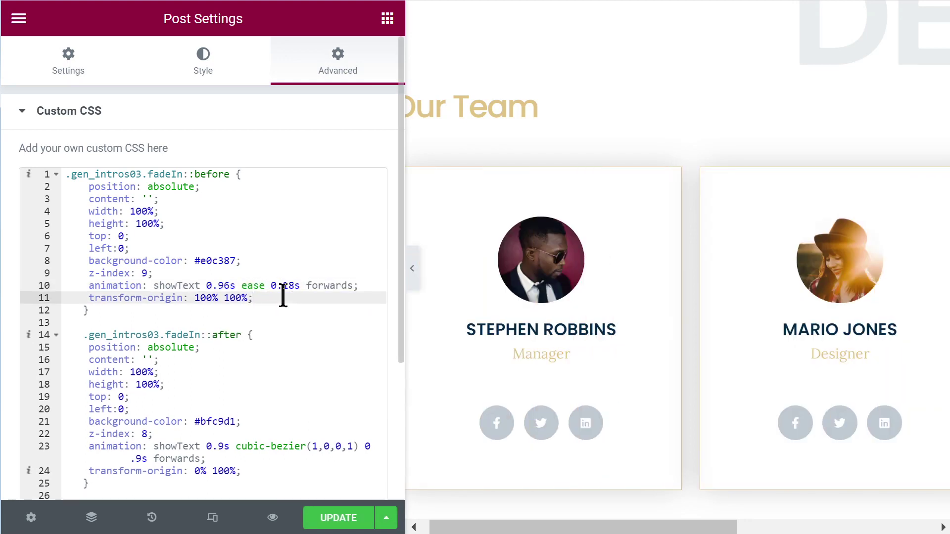
left_click_drag(271, 287, 302, 287)
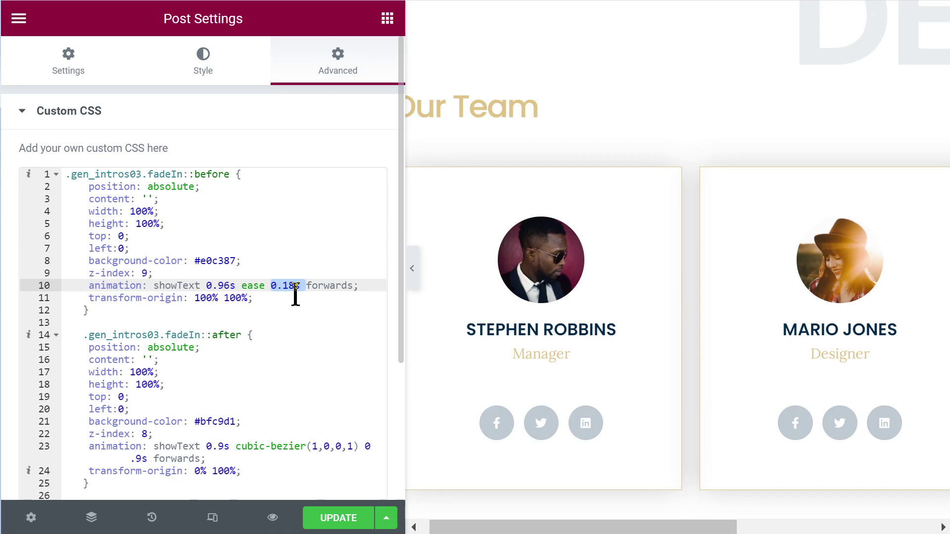
left_click(294, 297)
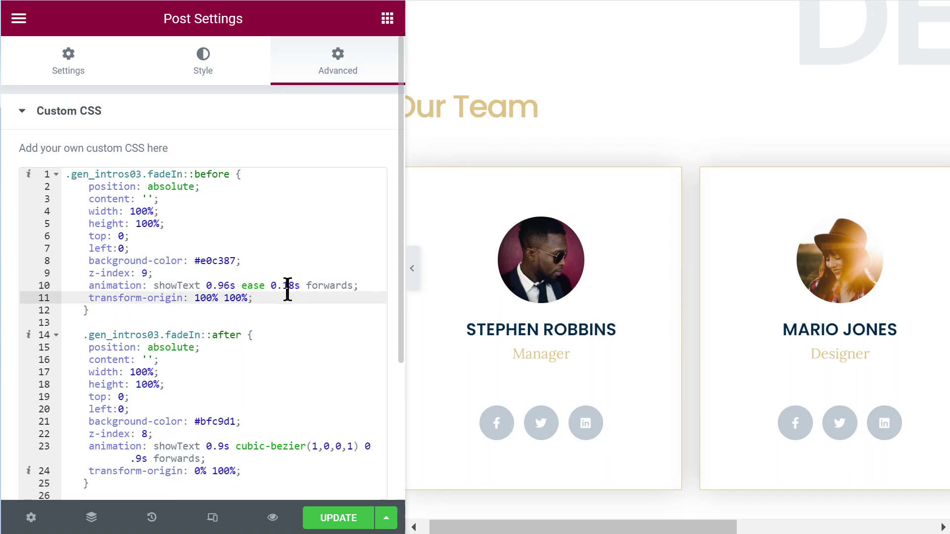
double_click(324, 286)
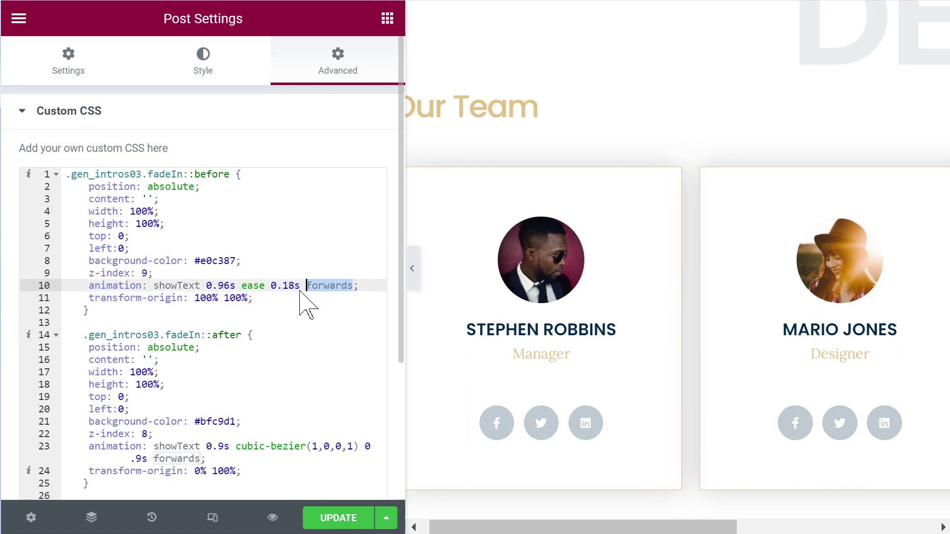
left_click(264, 299)
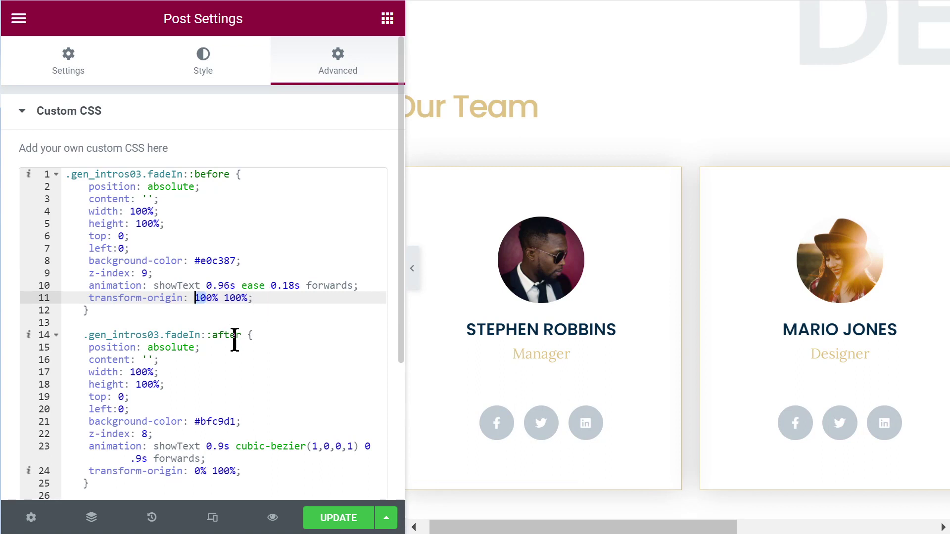
Edit the first block's transform-origin on line 11, then re-paste all CSS to replay the animation.
key("Delete")
key("ctrl+a")
left_click(257, 304)
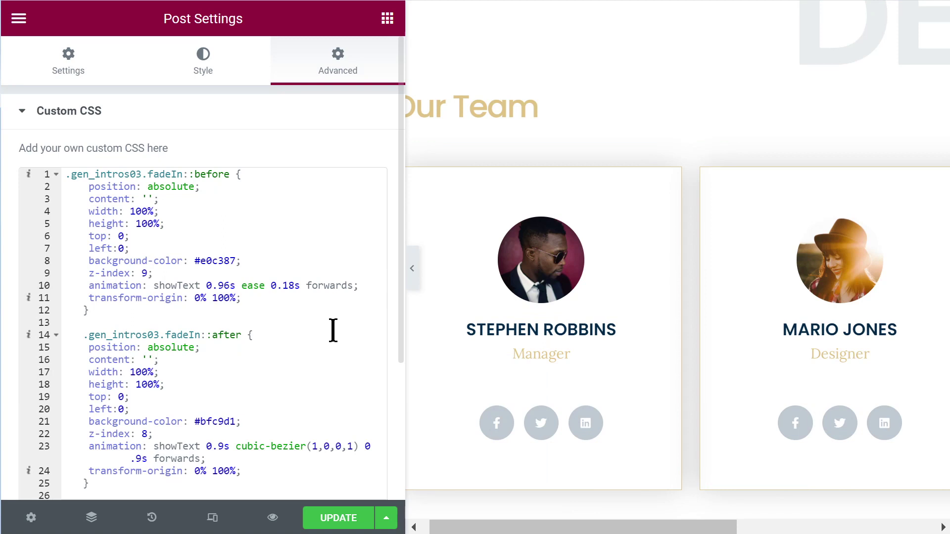
left_click(199, 302)
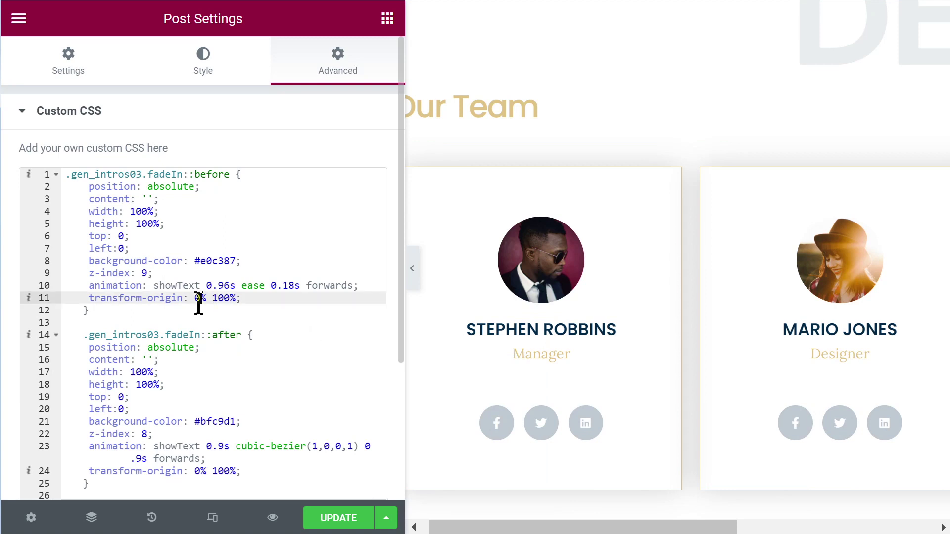
type("109")
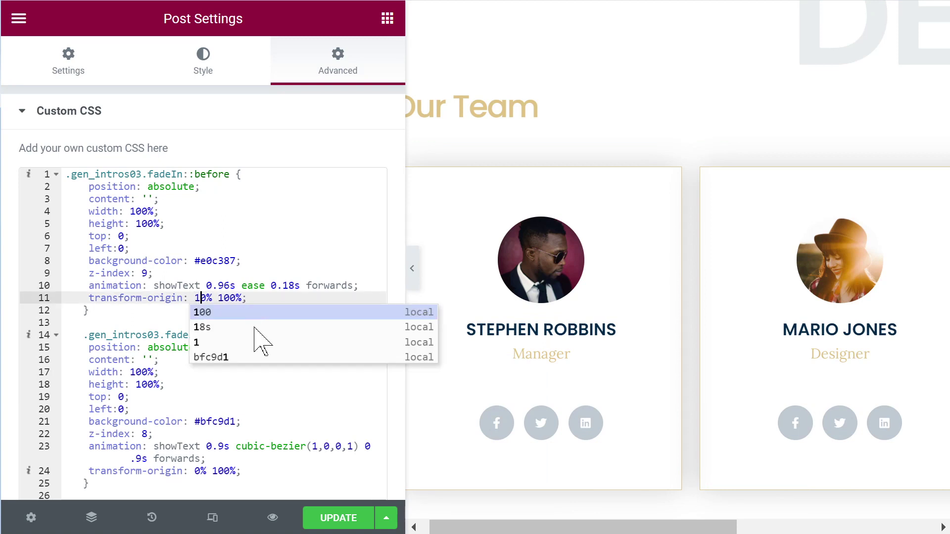
key("BackSpace")
left_click(275, 319)
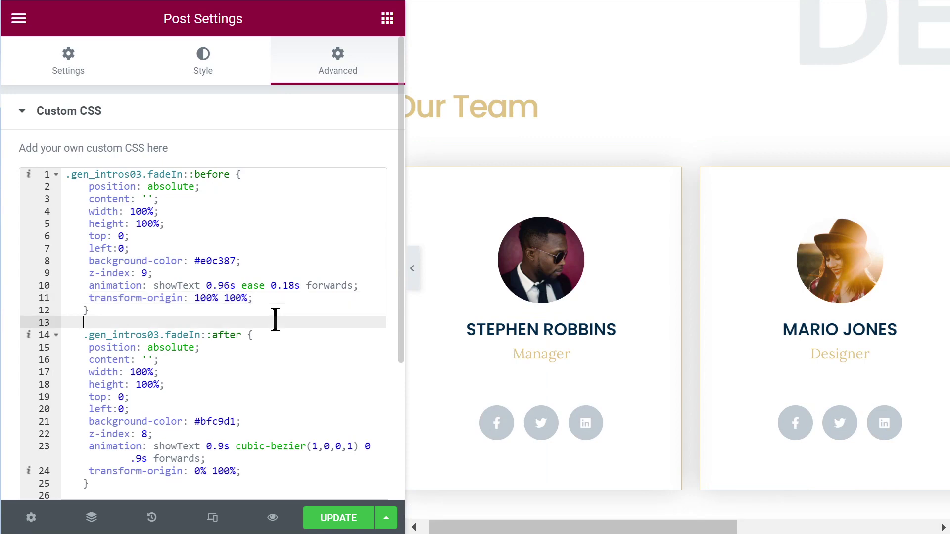
key("ctrl+a")
key("ctrl+x")
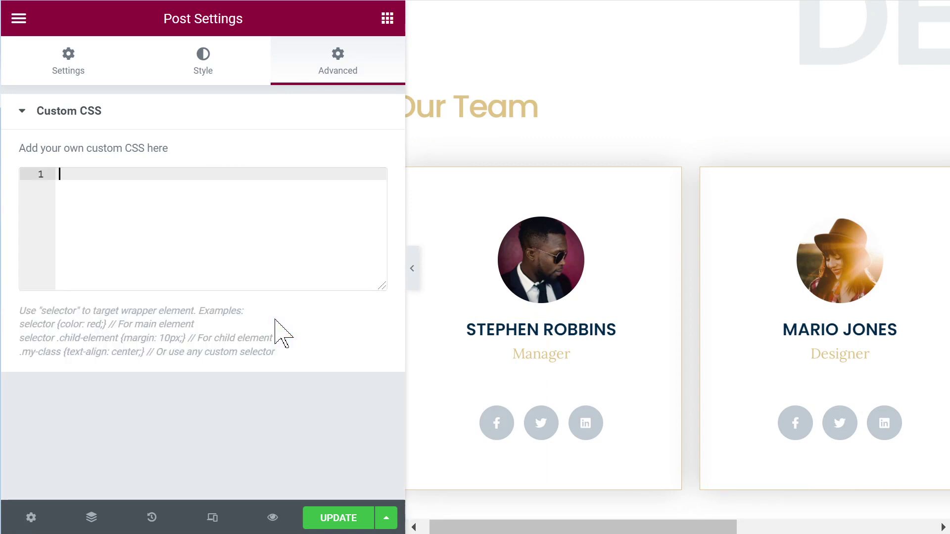
key("ctrl+v")
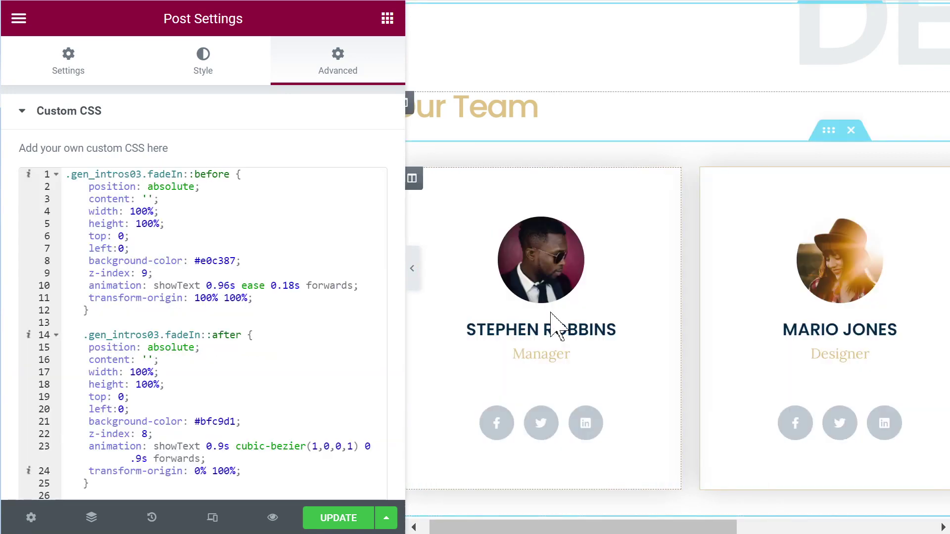
left_click(208, 297)
Change the second block's transform-origin on line 24 to 100% 100%.
scroll(218, 299, "down", 3)
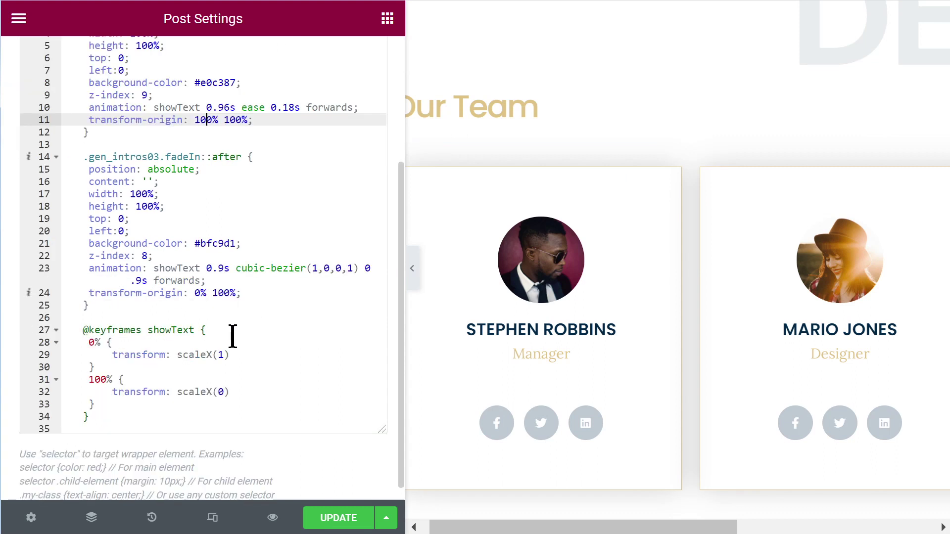
left_click(196, 294)
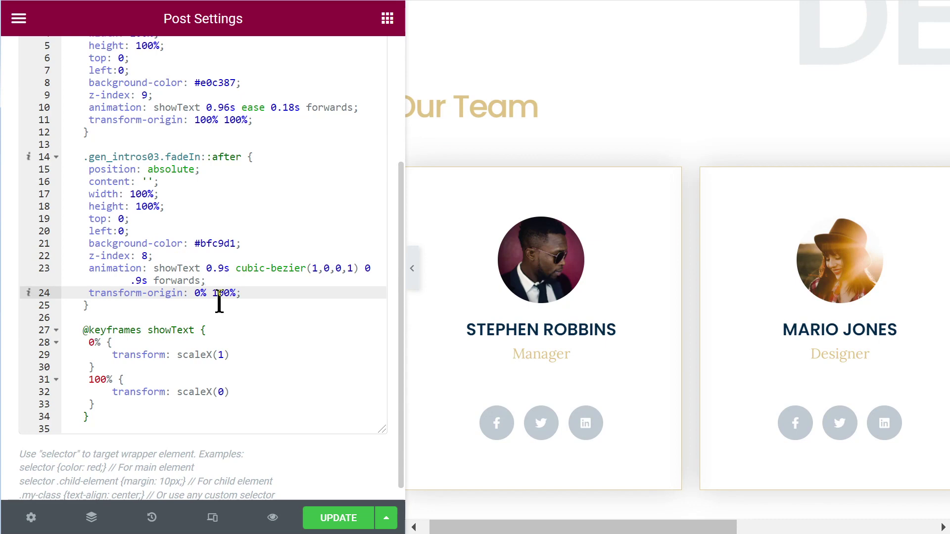
type("10")
left_click(273, 281)
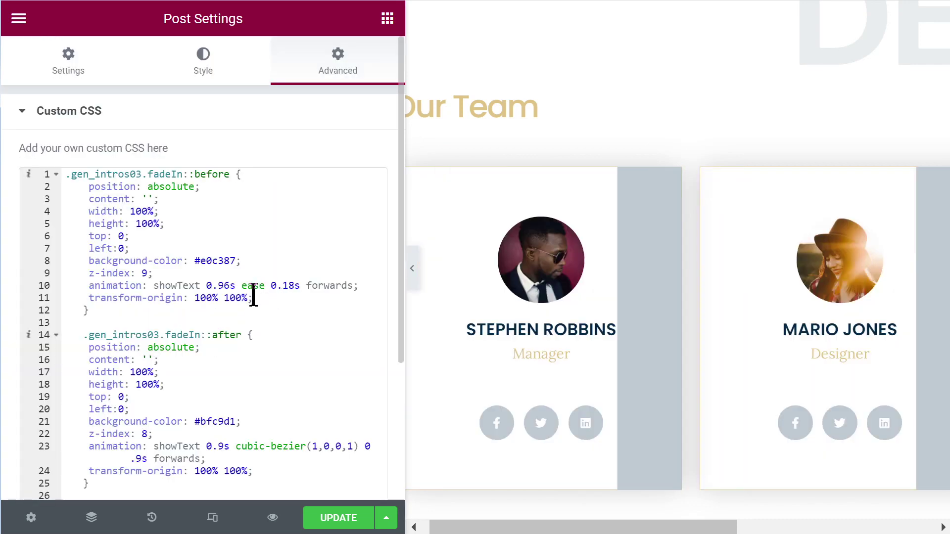
left_click(295, 349)
Give Block 1 a 0.84s duration after a 0.48s delay, and Block 2 a 0.9s duration.
scroll(284, 350, "down", 3)
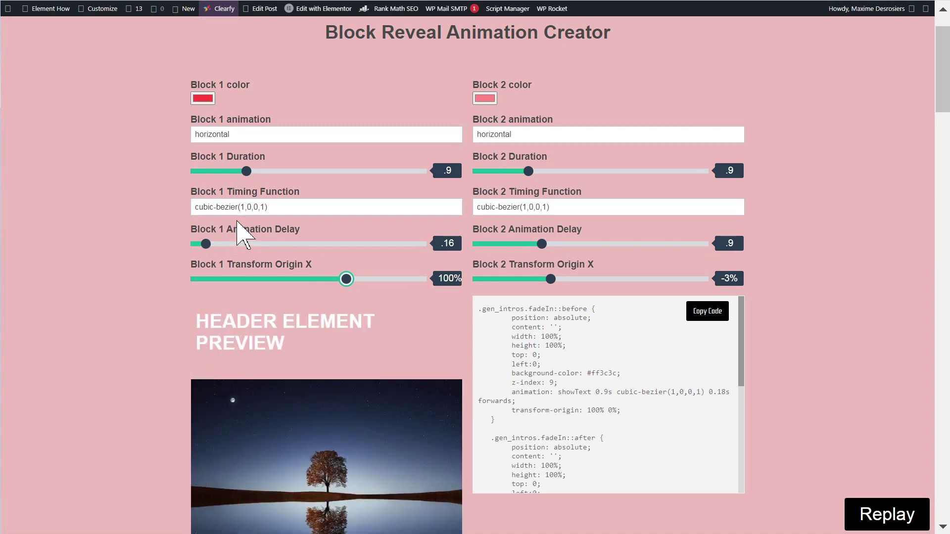
left_click_drag(245, 173, 270, 172)
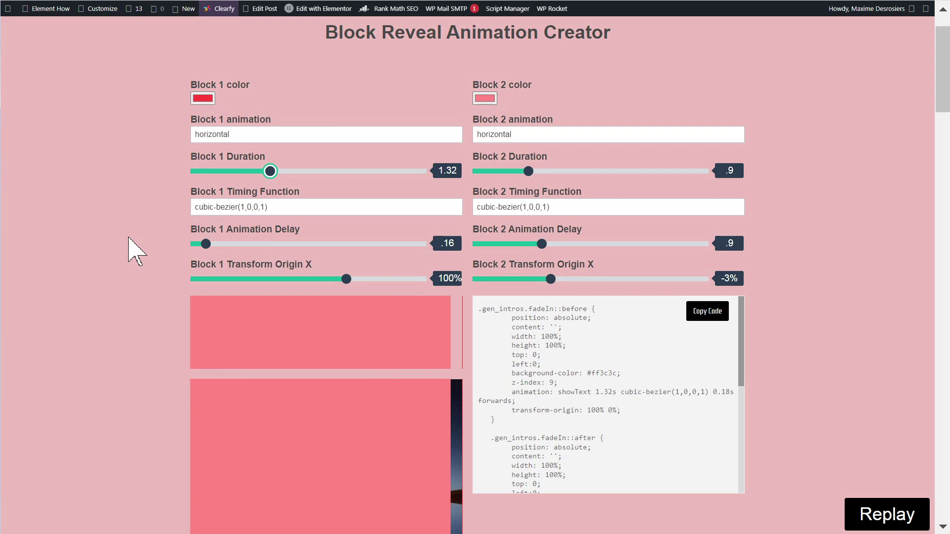
left_click(858, 514)
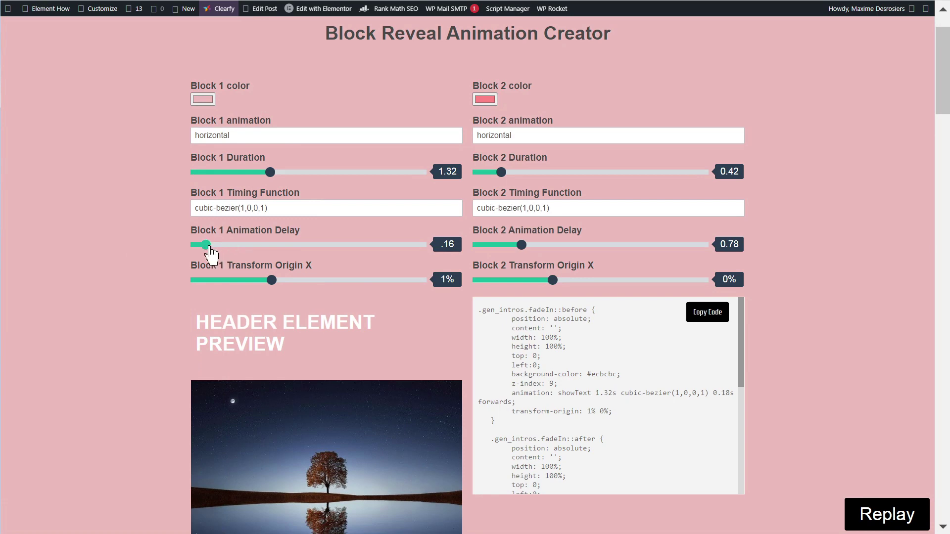
left_click_drag(207, 246, 222, 245)
left_click_drag(270, 172, 243, 172)
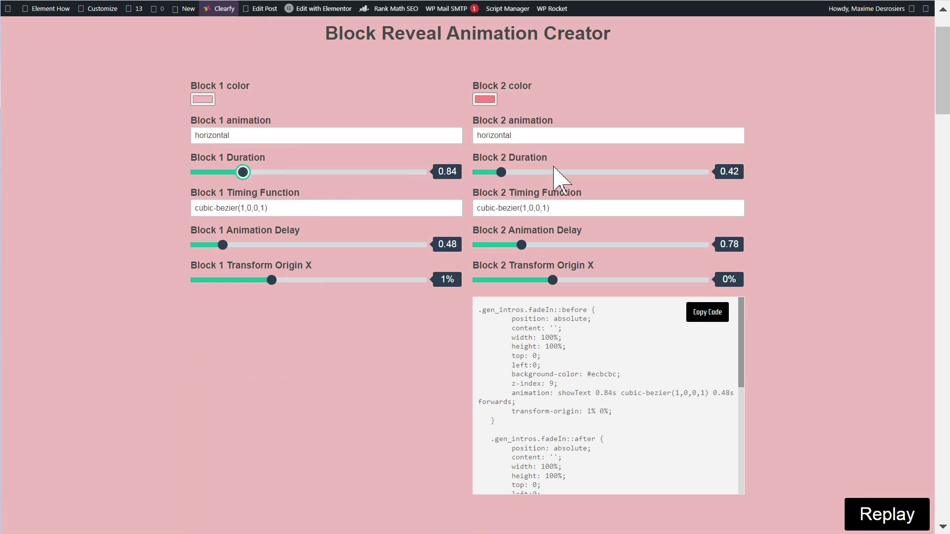
left_click_drag(510, 171, 528, 172)
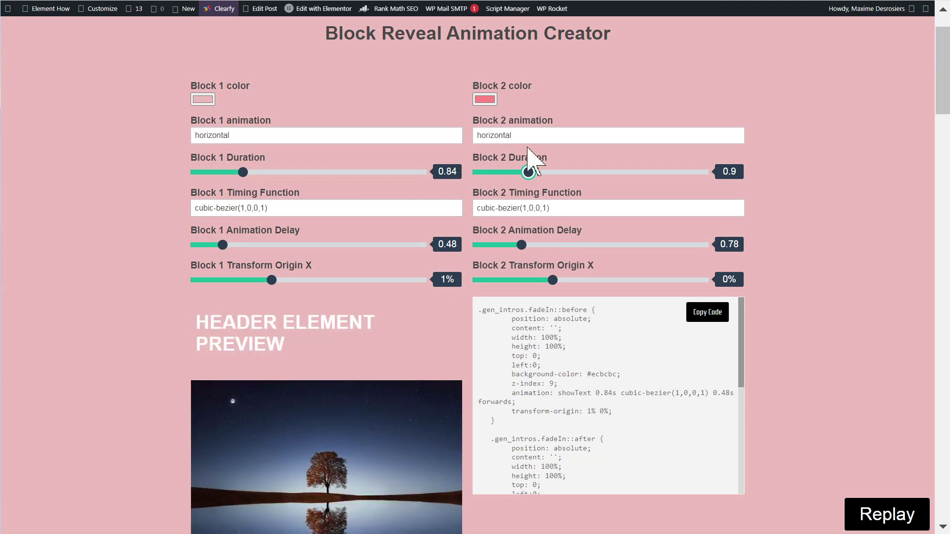
Recolour Block 2 dark red and set both blocks' animation to vertical.
left_click(496, 100)
left_click(560, 140)
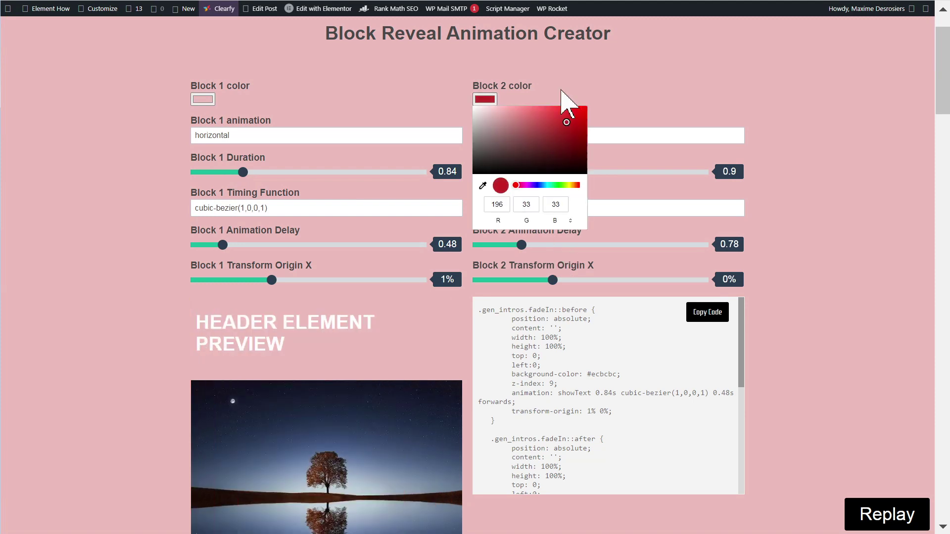
left_click(566, 81)
left_click(508, 139)
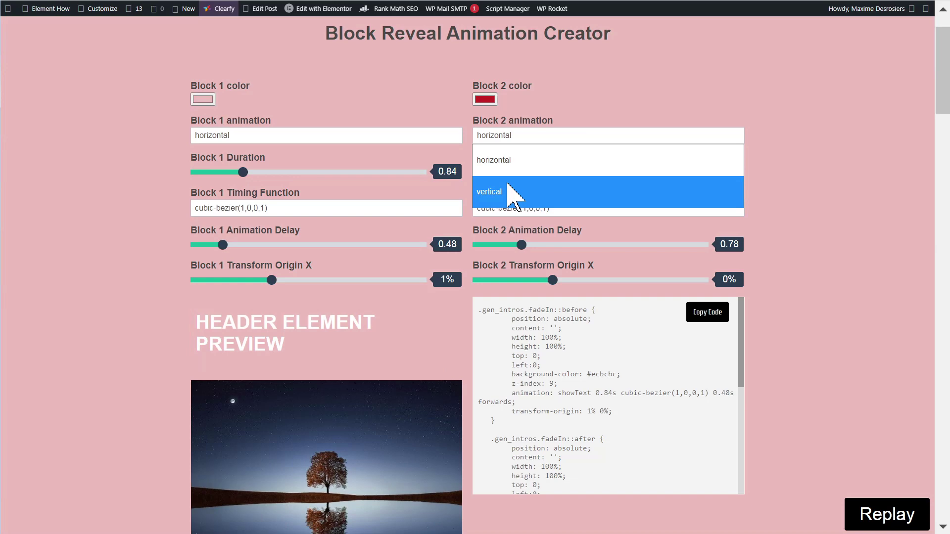
left_click(545, 195)
left_click(296, 137)
left_click(312, 186)
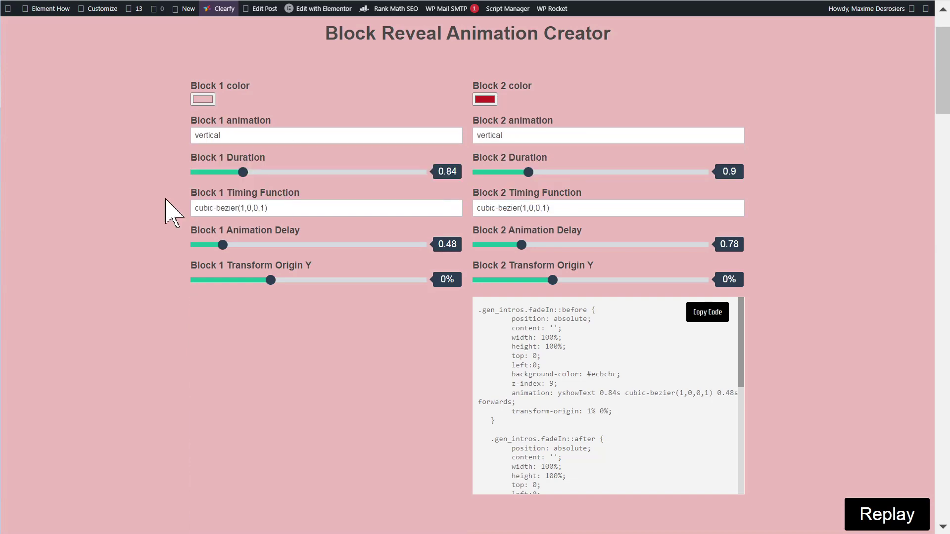